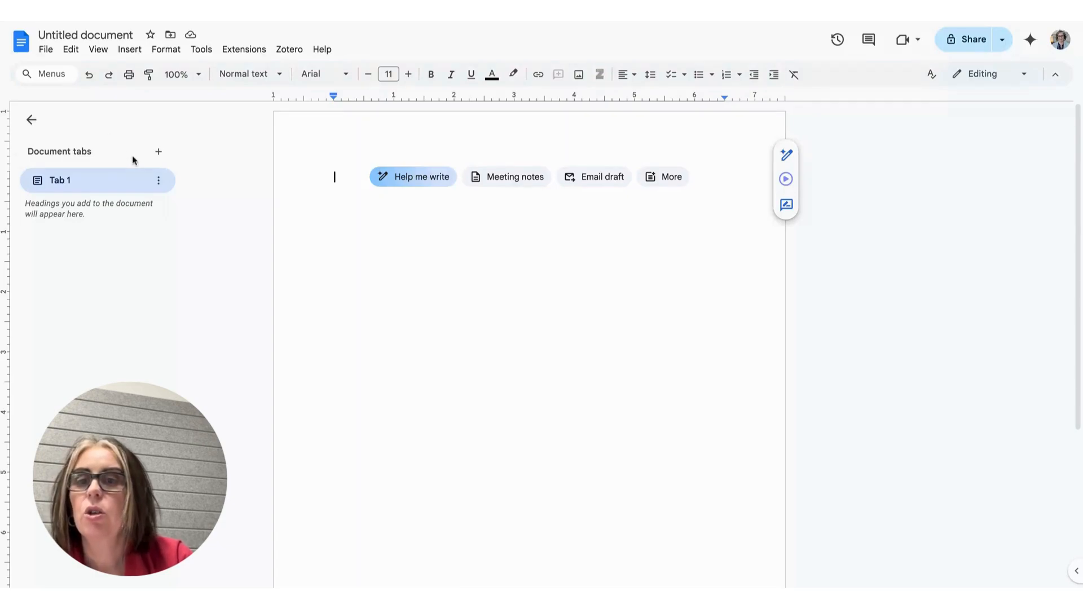
- Add a second document tab and write "Tab 2" on its page
click(32, 121)
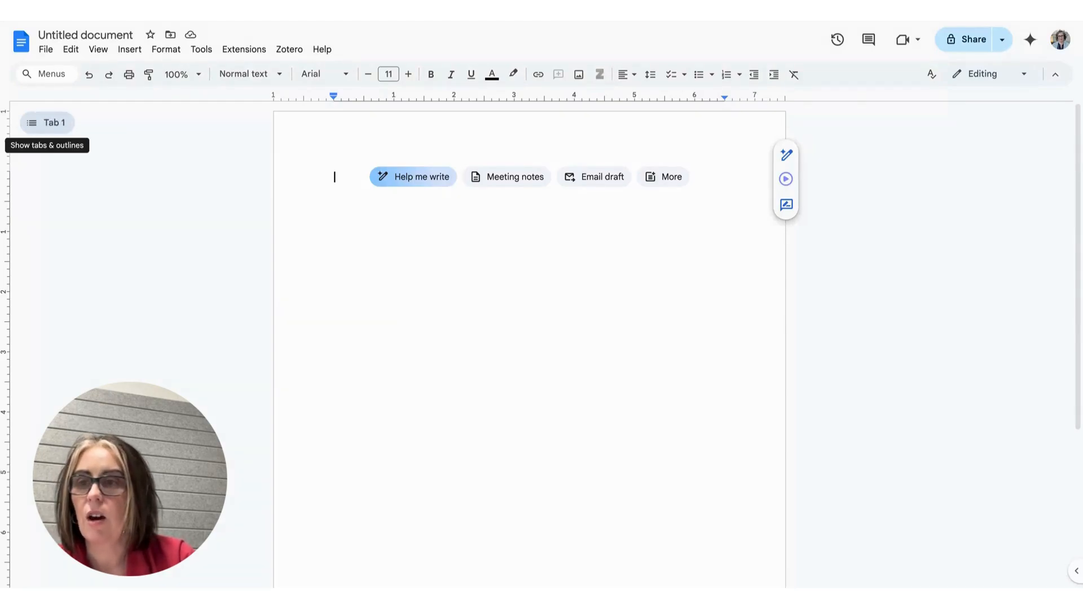
click(47, 122)
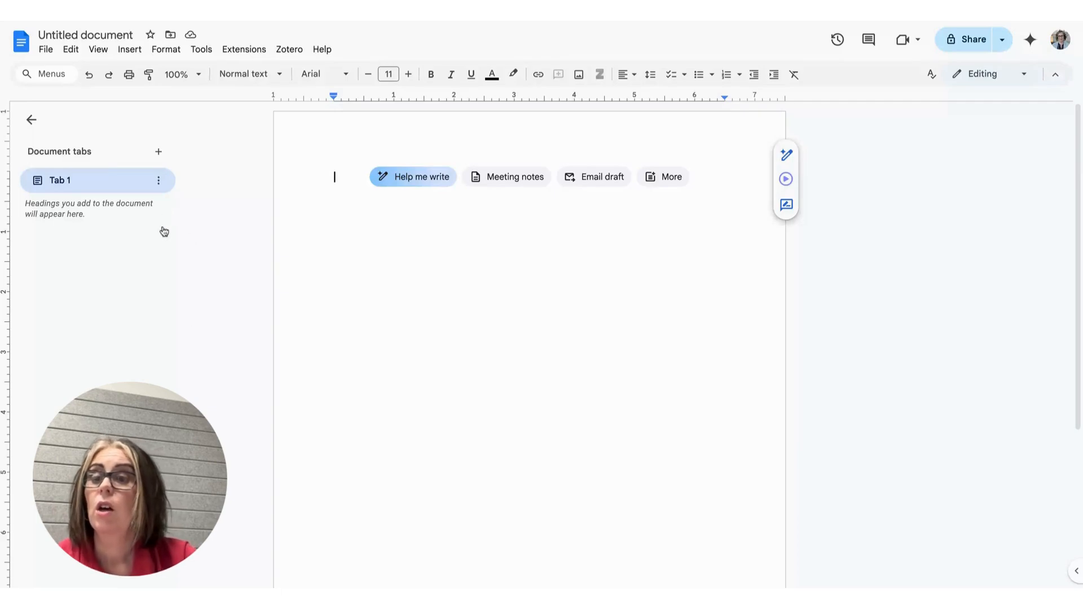
click(159, 153)
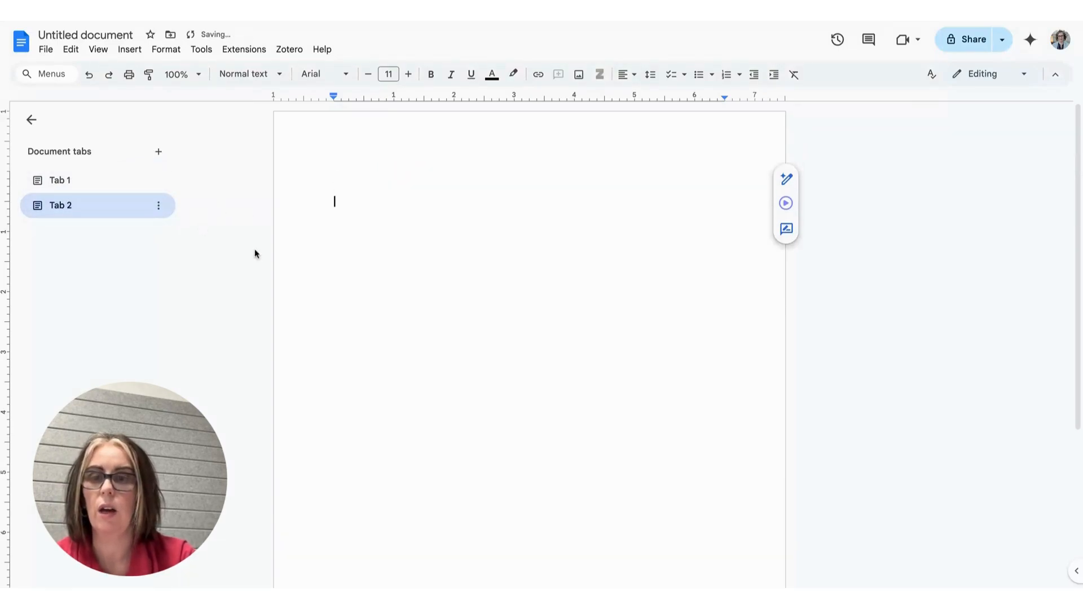
text(Tab )
text(1)
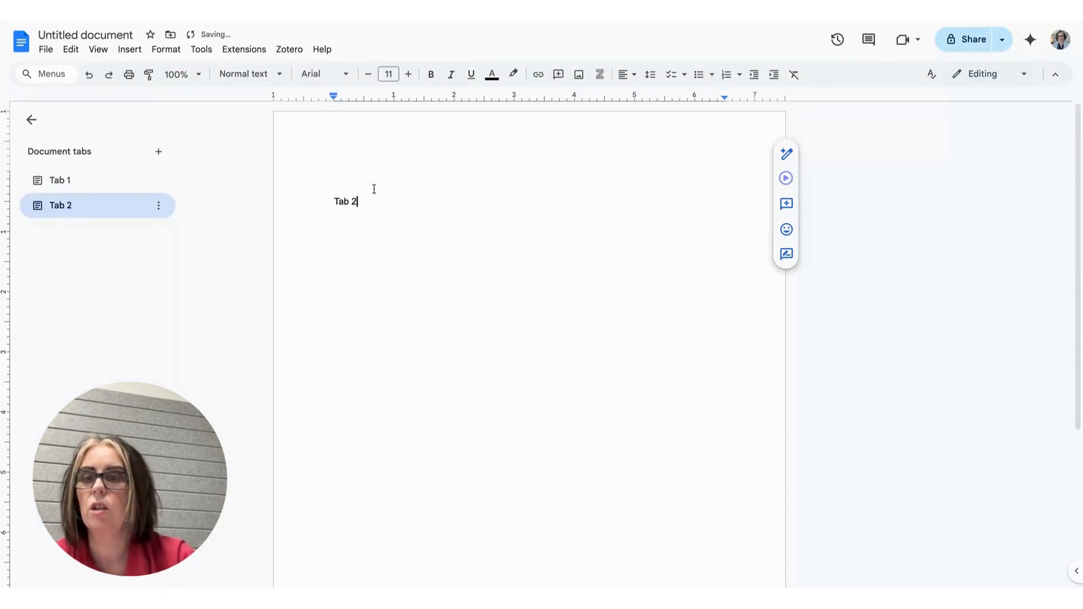
- Switch to the first document tab and write "Tab 1" on its page
click(104, 183)
click(309, 200)
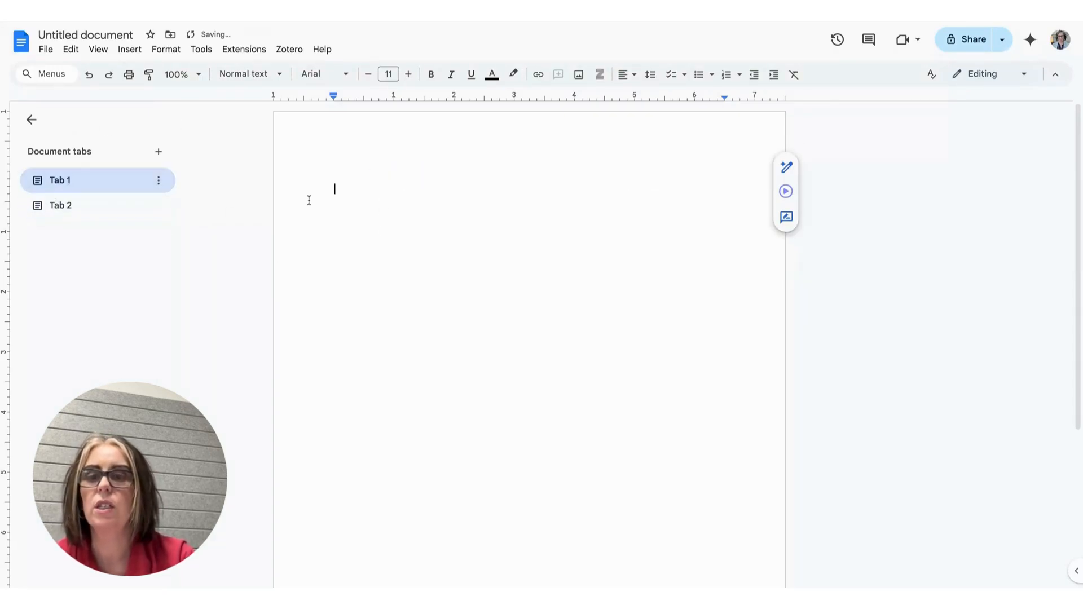
text(Tab )
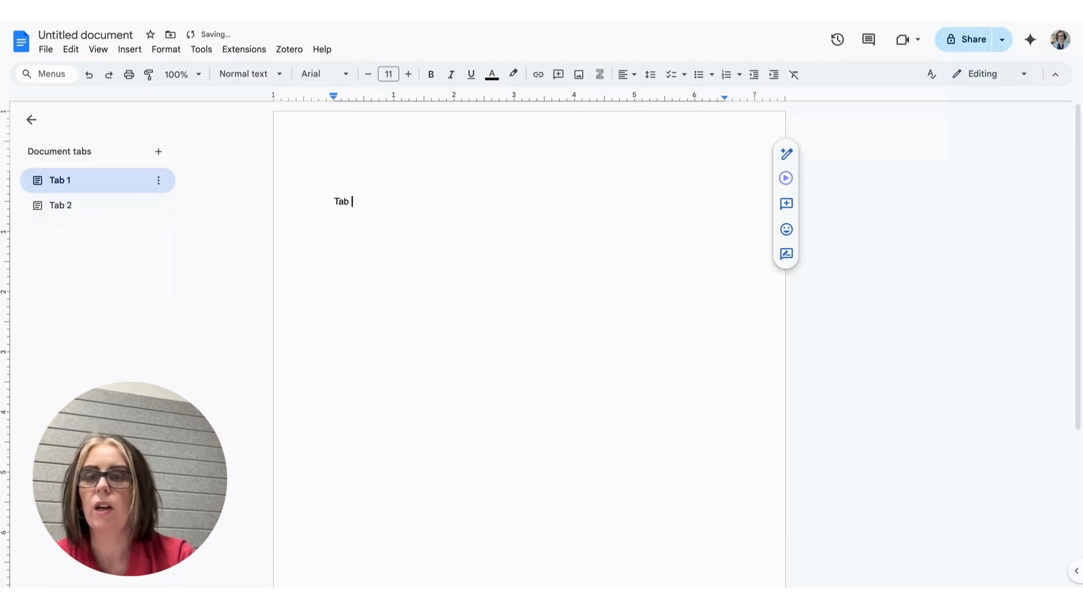
text(1)
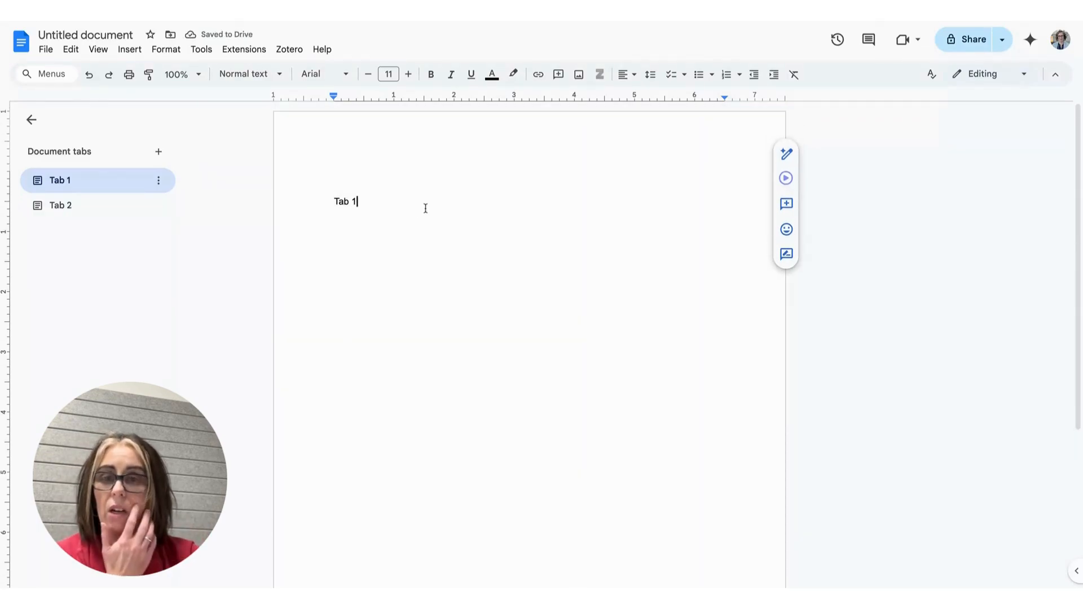
- Examine the end of Tab 1's page, follow its link to Tab 2, and check the end of that page too
scroll(365, 196, down, 1)
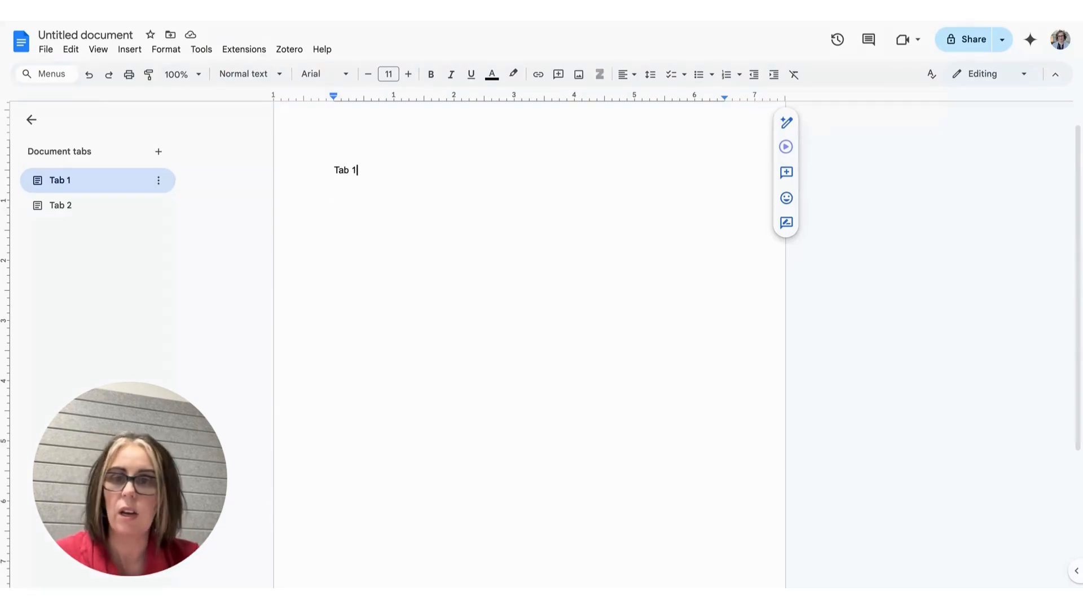
scroll(529, 321, down, 5)
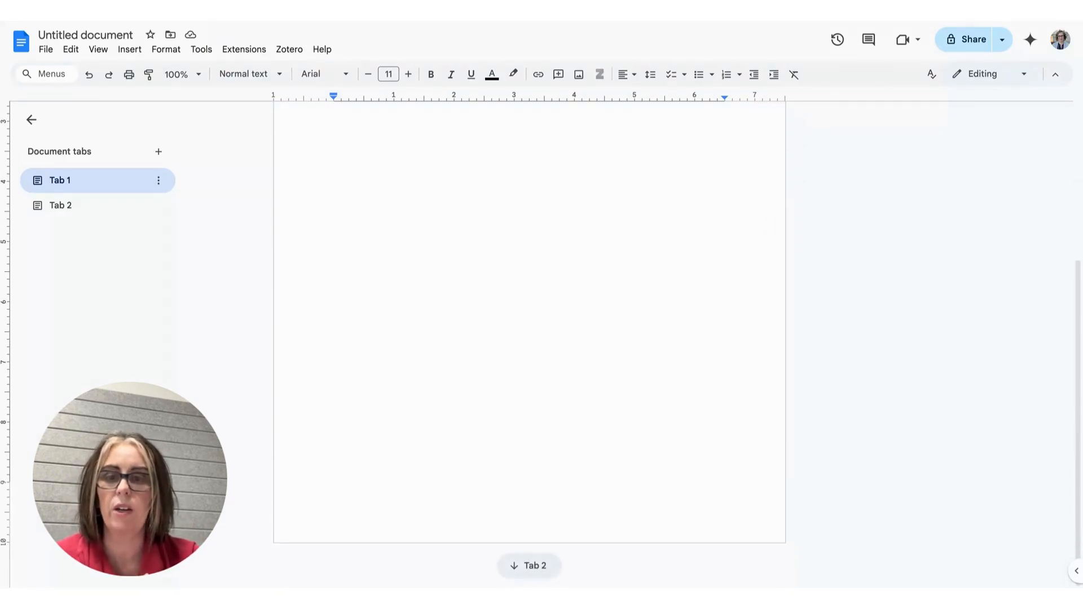
scroll(450, 211, up, 6)
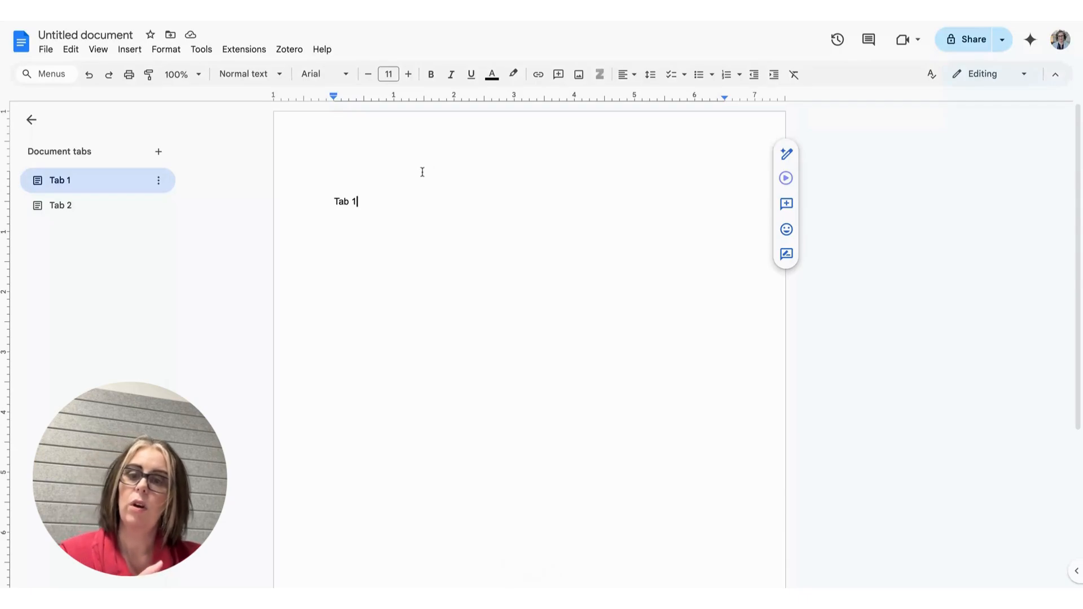
scroll(422, 172, down, 3)
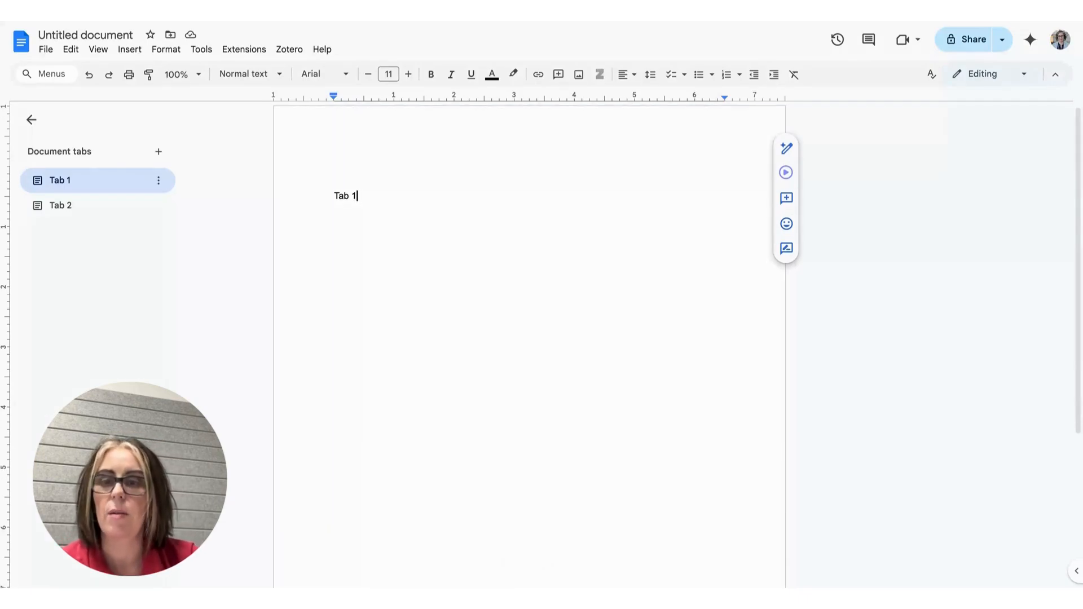
scroll(530, 338, down, 5)
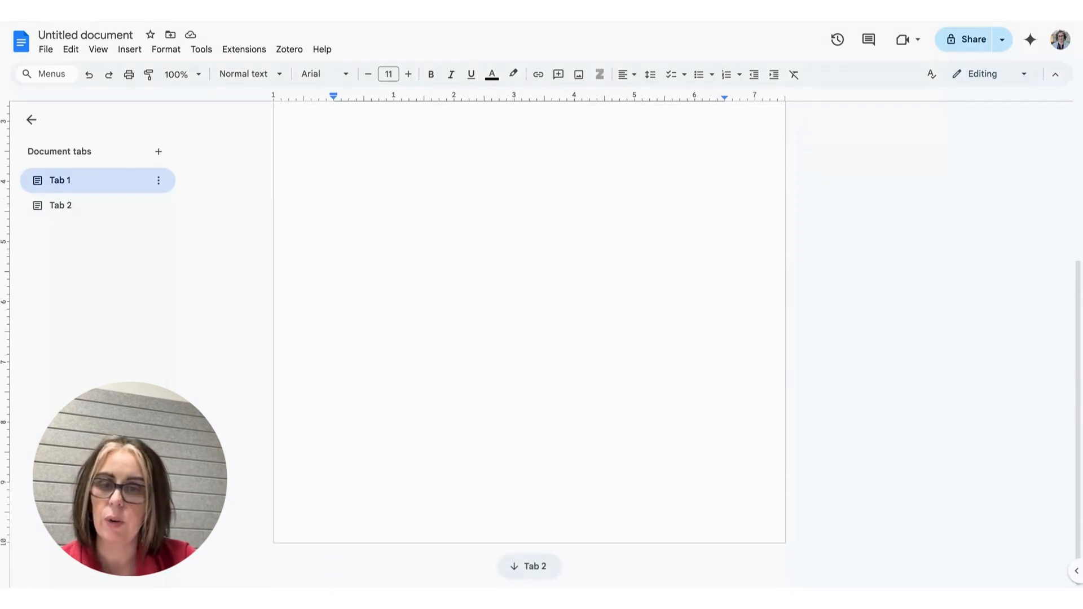
click(530, 567)
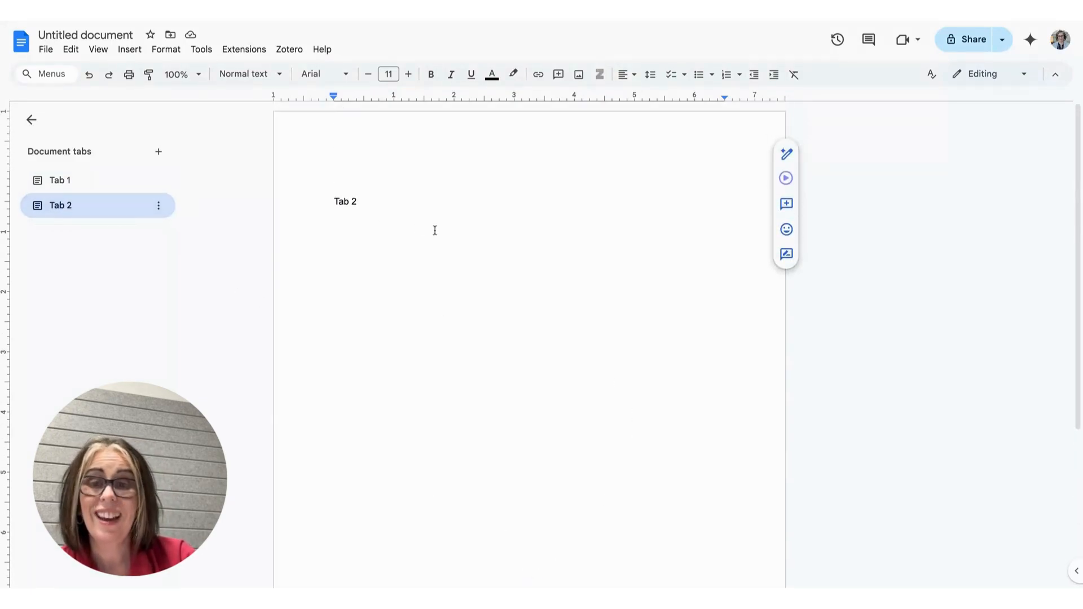
scroll(435, 230, down, 4)
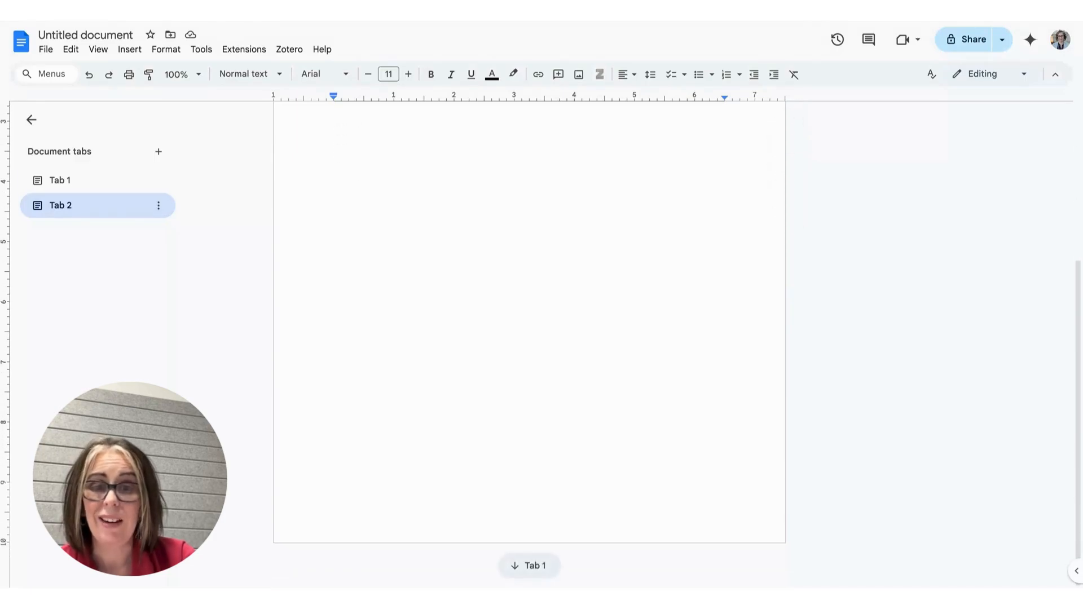
scroll(529, 338, up, 4)
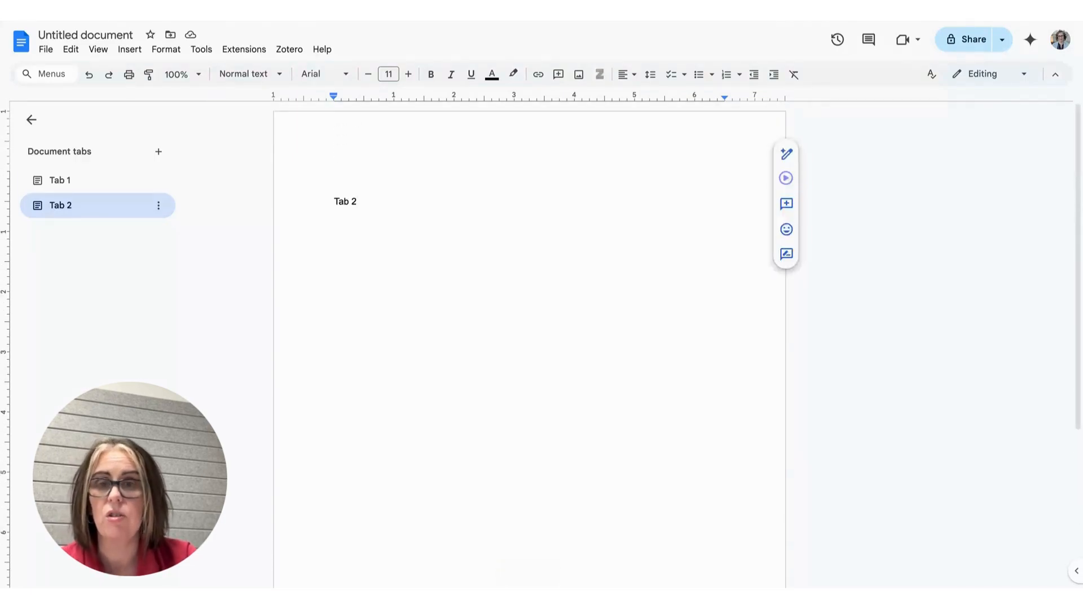
scroll(472, 266, down, 4)
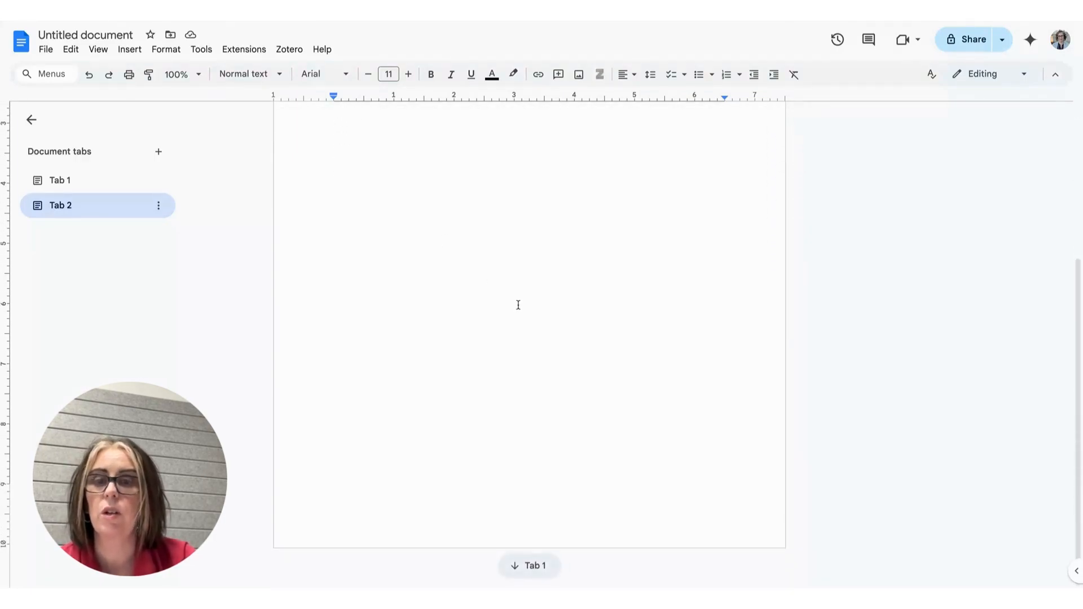
scroll(518, 305, up, 4)
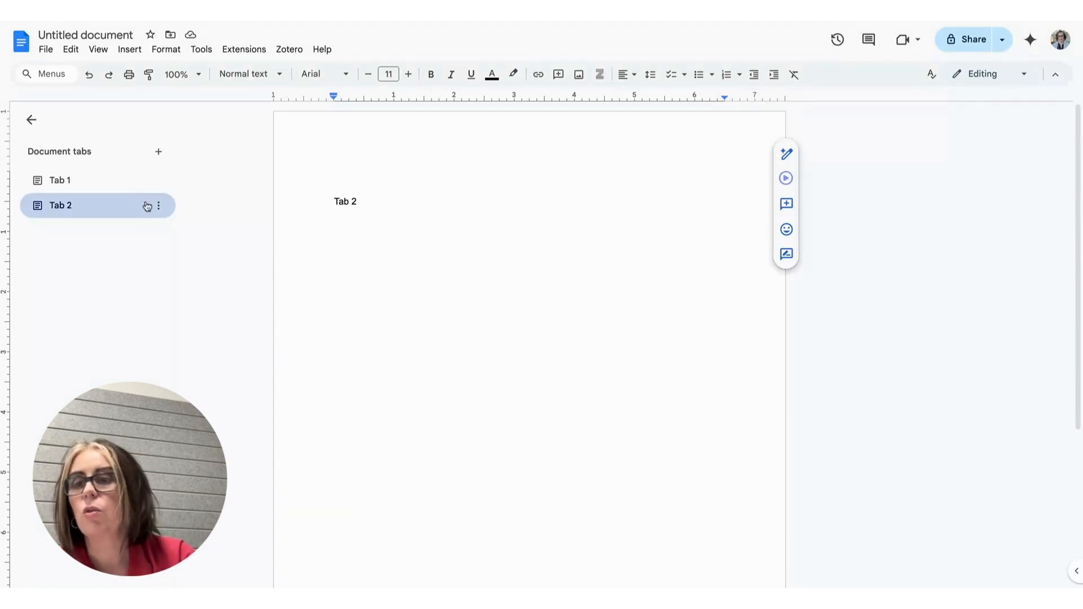
- Rename the first document tab to "Main Page"
click(160, 181)
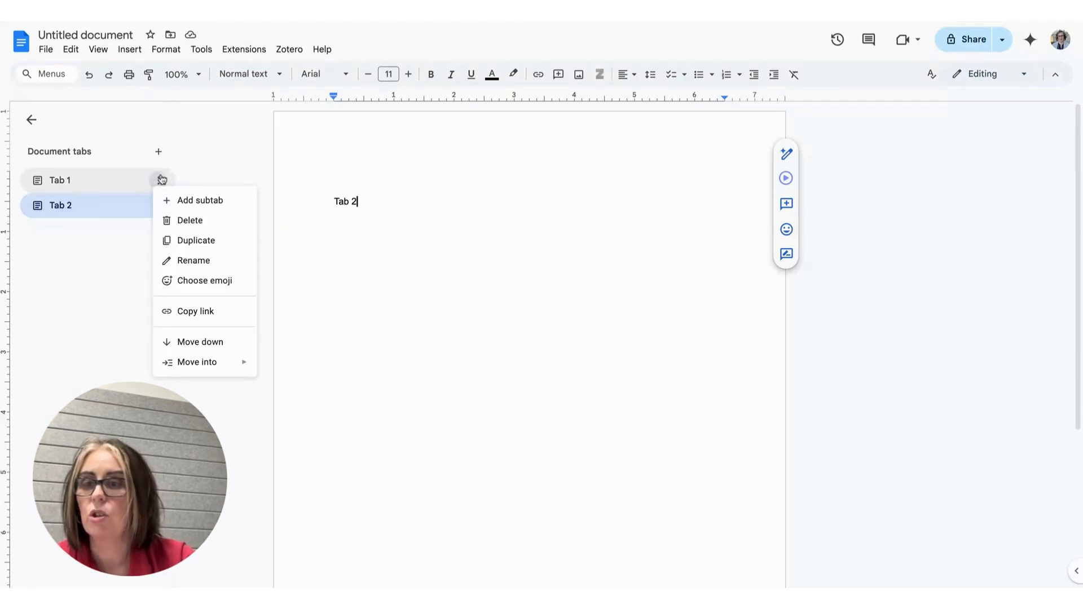
click(159, 180)
click(159, 180)
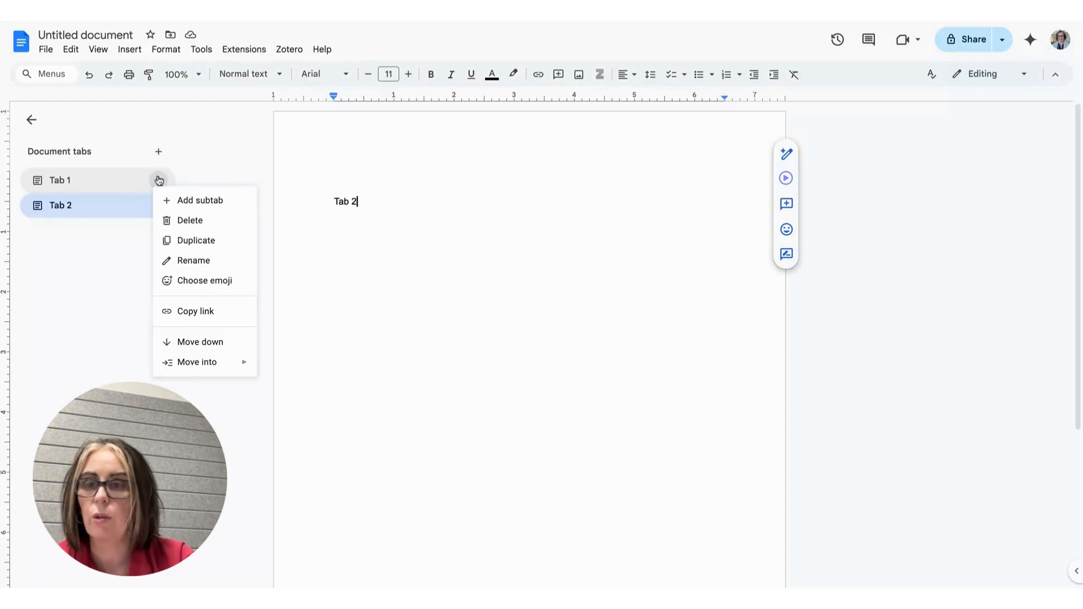
click(179, 260)
text(Mai)
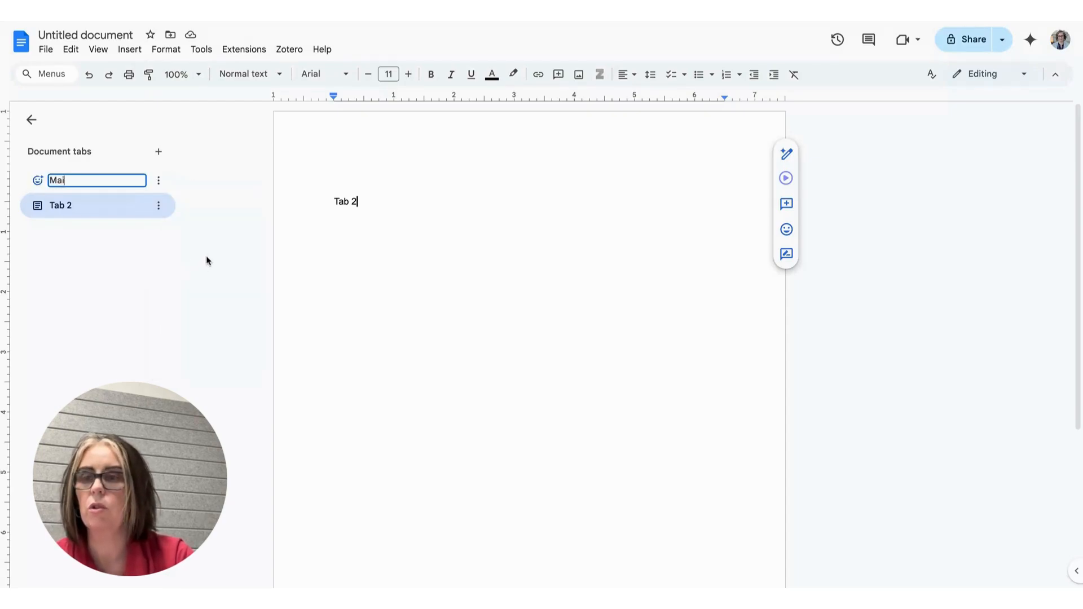
text(n Pa)
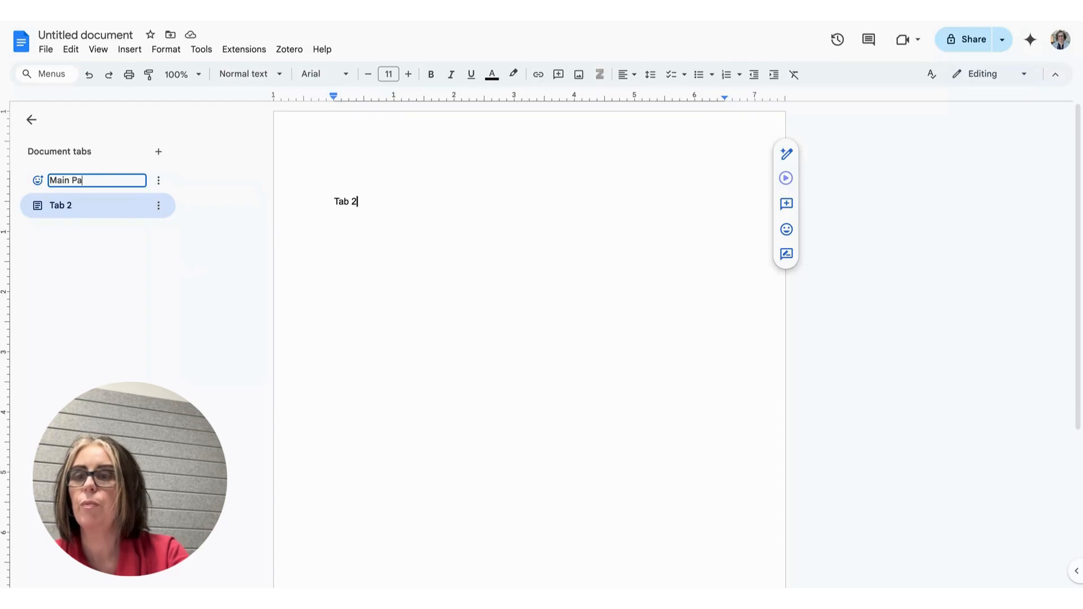
text(ge)
- Rename the second document tab to "Sub Page" and move it into Main Page
click(160, 206)
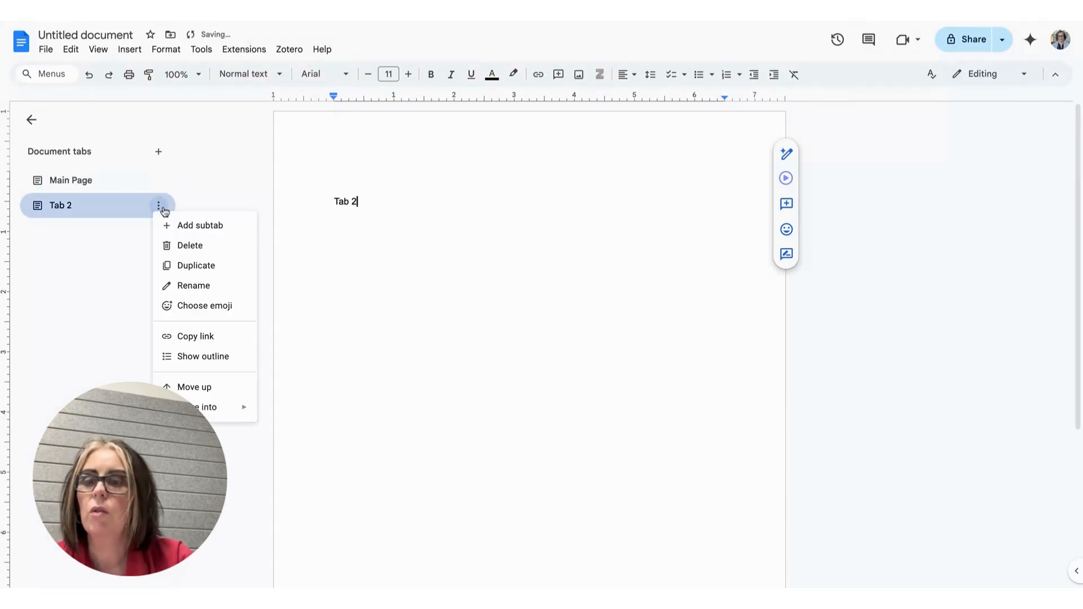
click(189, 287)
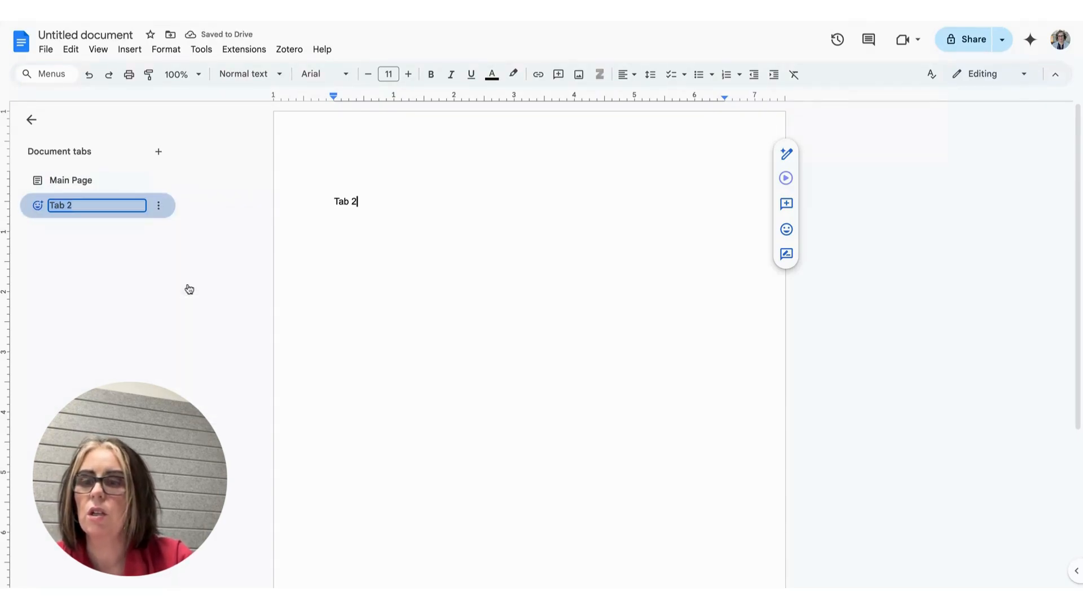
text(Sub)
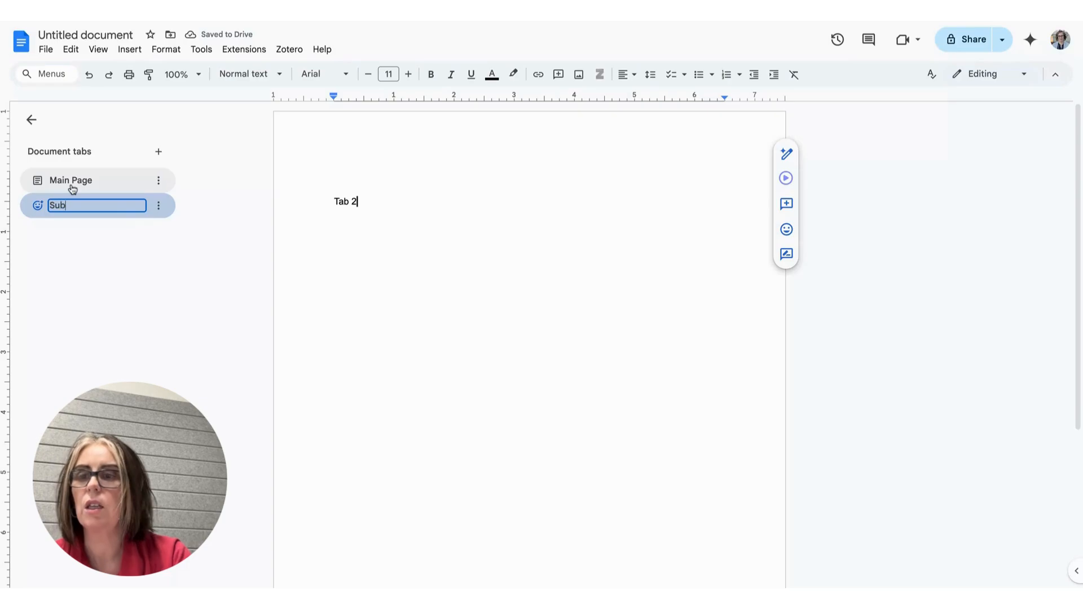
text( Page)
click(91, 307)
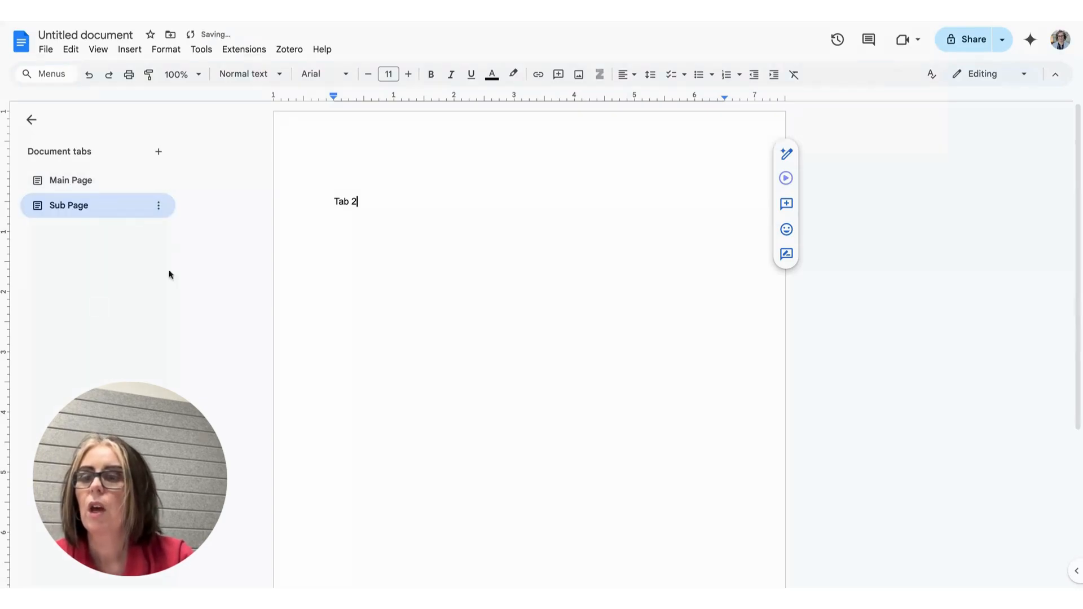
click(161, 207)
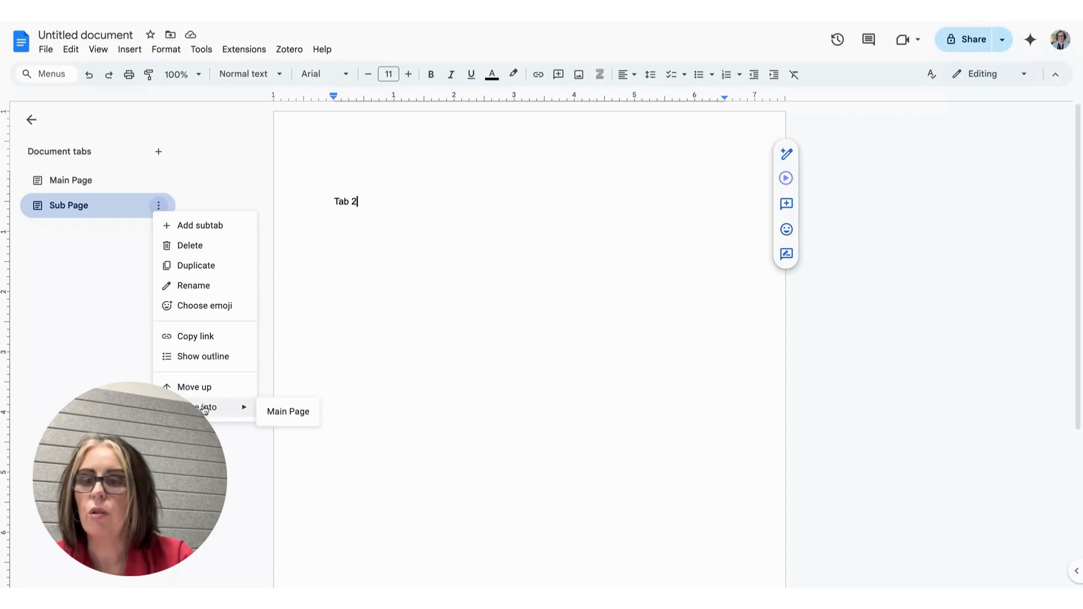
click(271, 412)
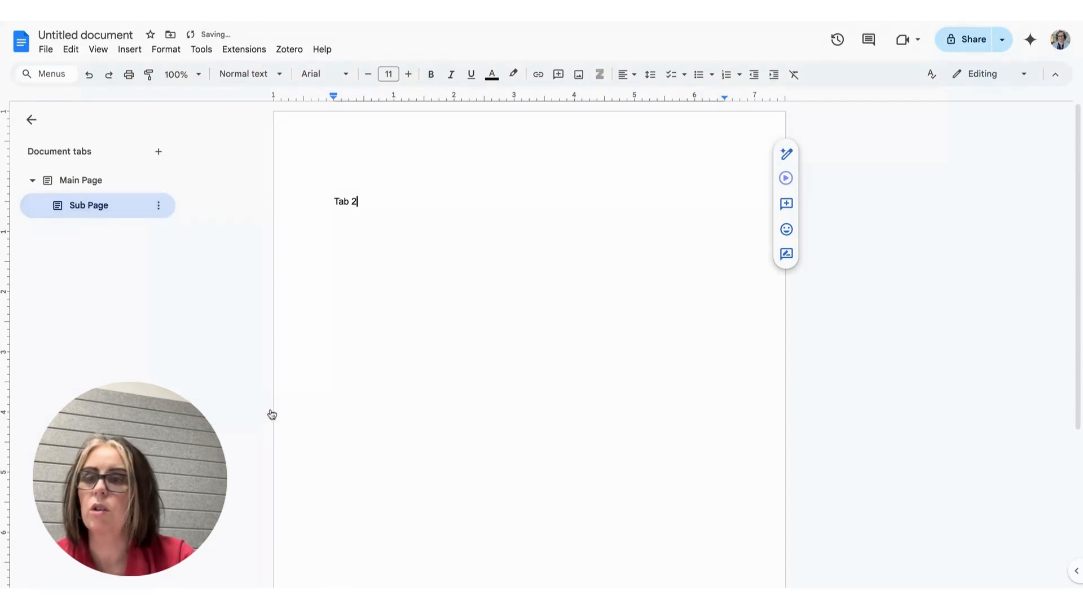
- Add another subtab under Main Page and write "2nd Sub Page" on its page
click(160, 180)
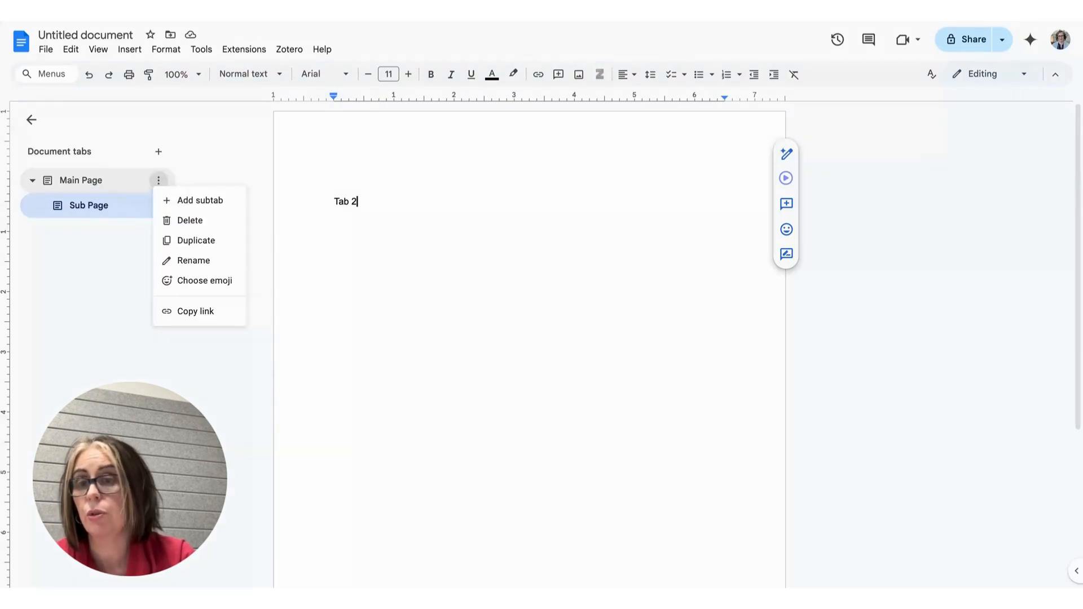
click(176, 202)
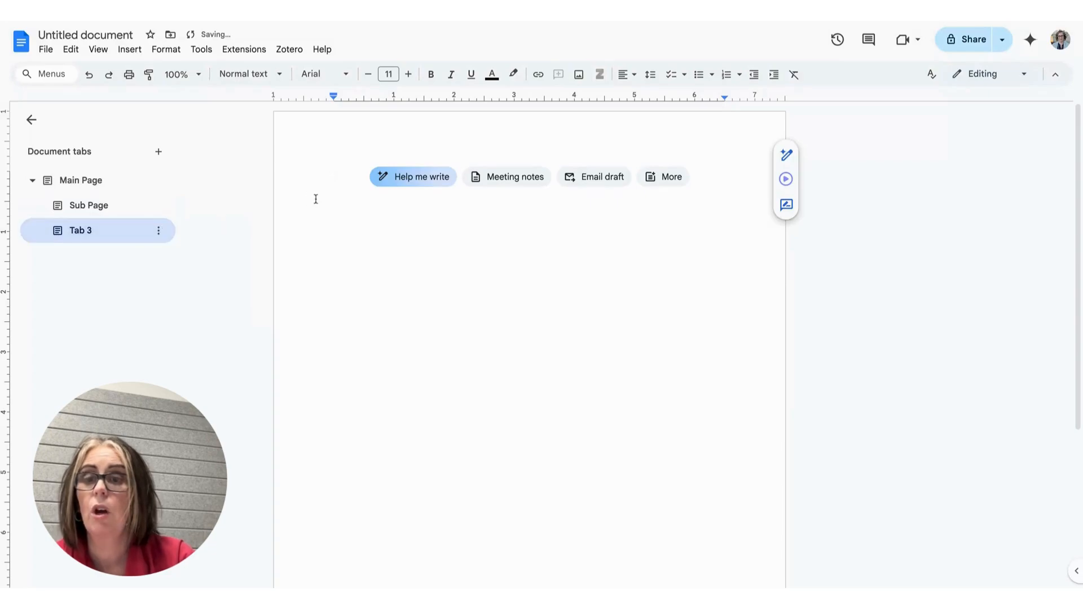
key(Return)
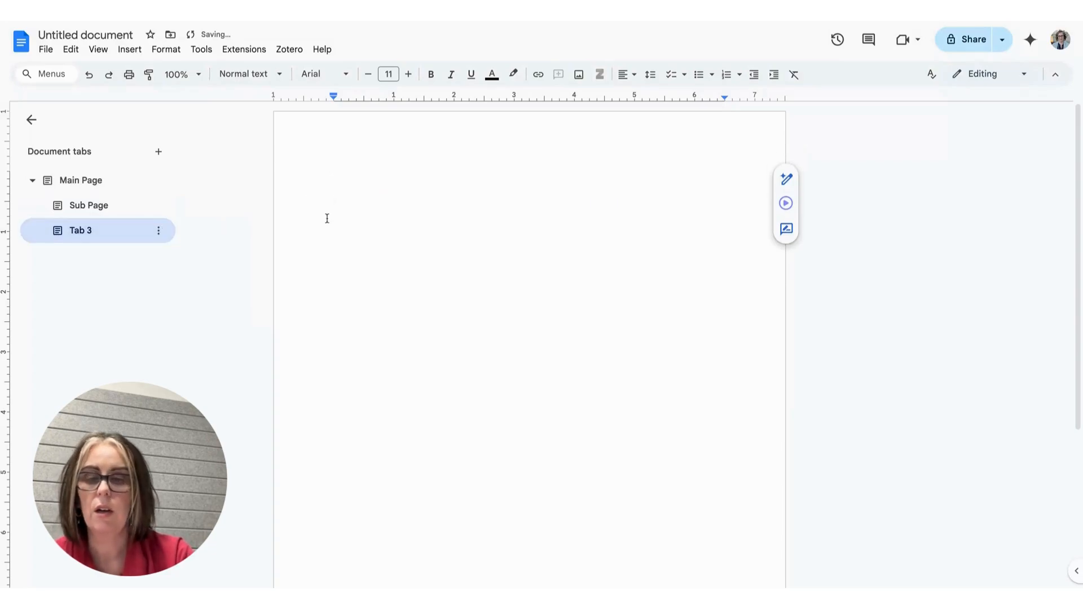
text(@)
key(BackSpace)
text(2nd )
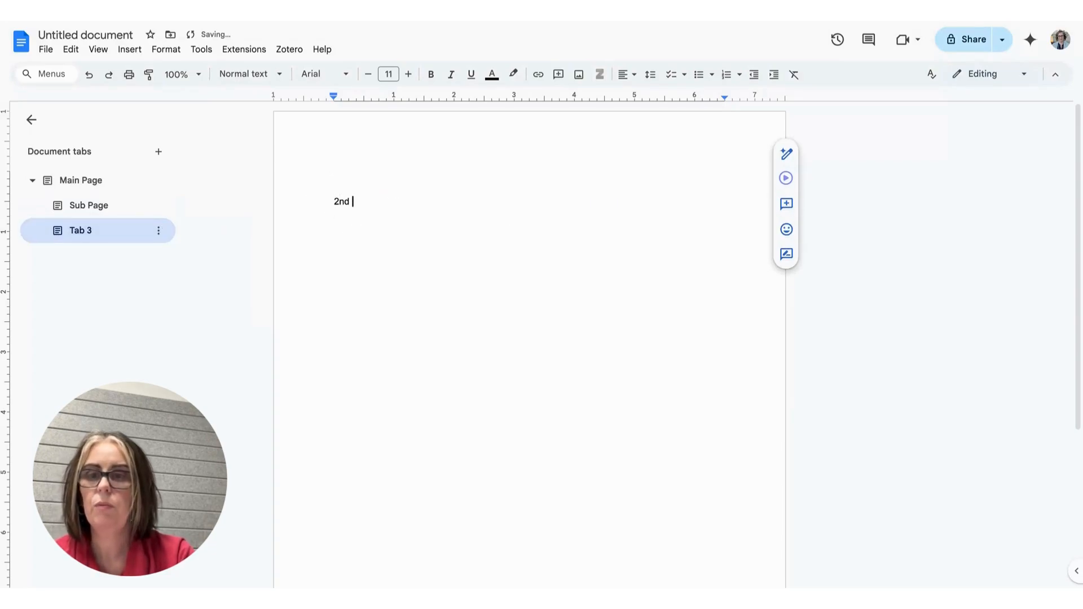
text(Sub Page)
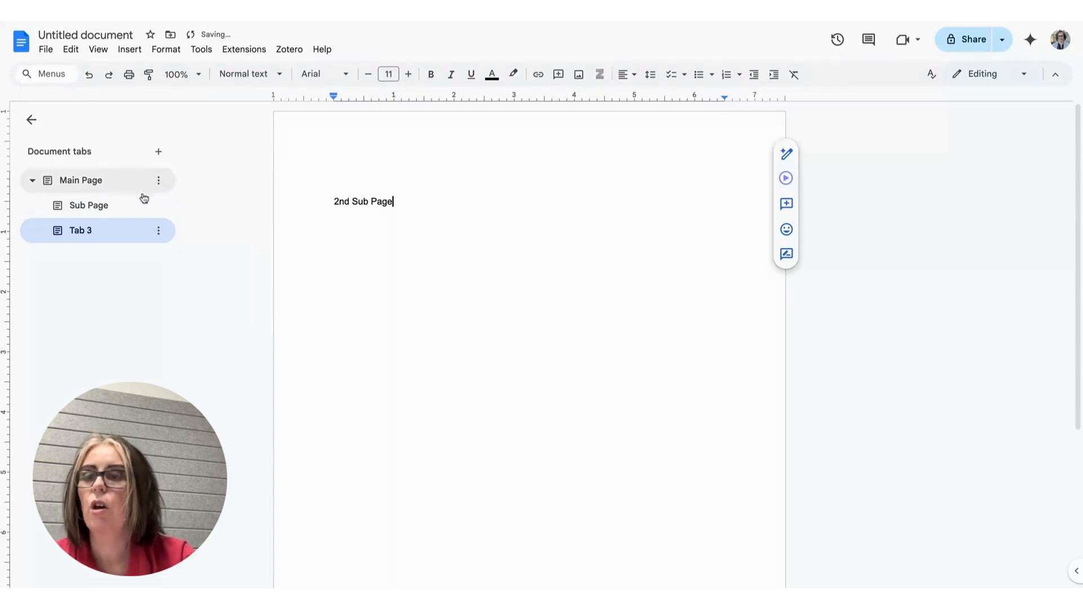
- Rename the new subtab under Main Page to "2nd Sub Page"
click(159, 231)
click(184, 309)
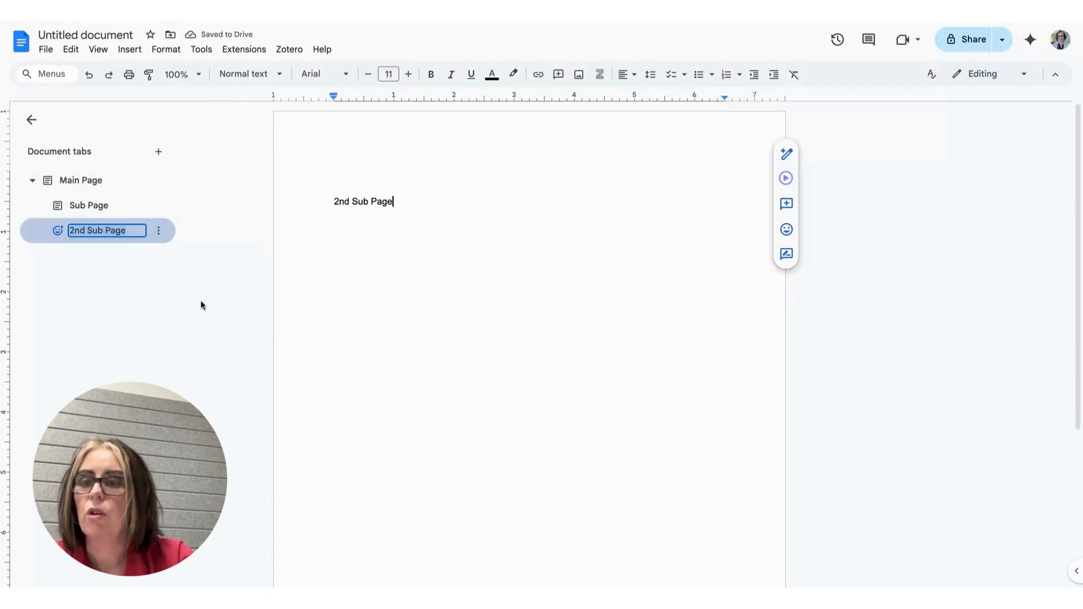
click(362, 336)
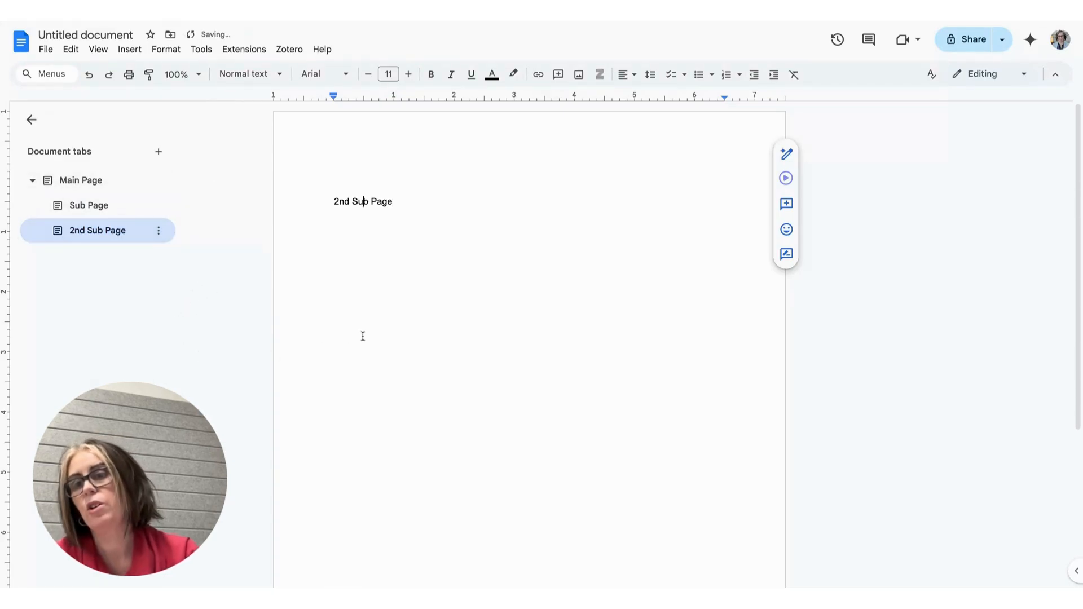
- Choose the grinning face emoji as the icon of the 2nd Sub Page tab
click(158, 230)
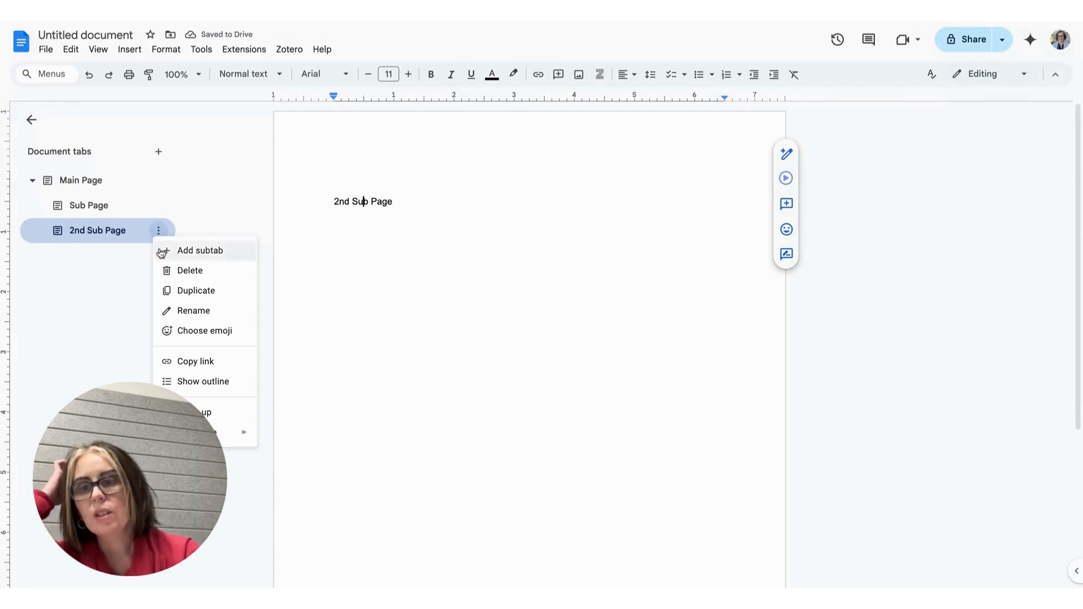
click(167, 331)
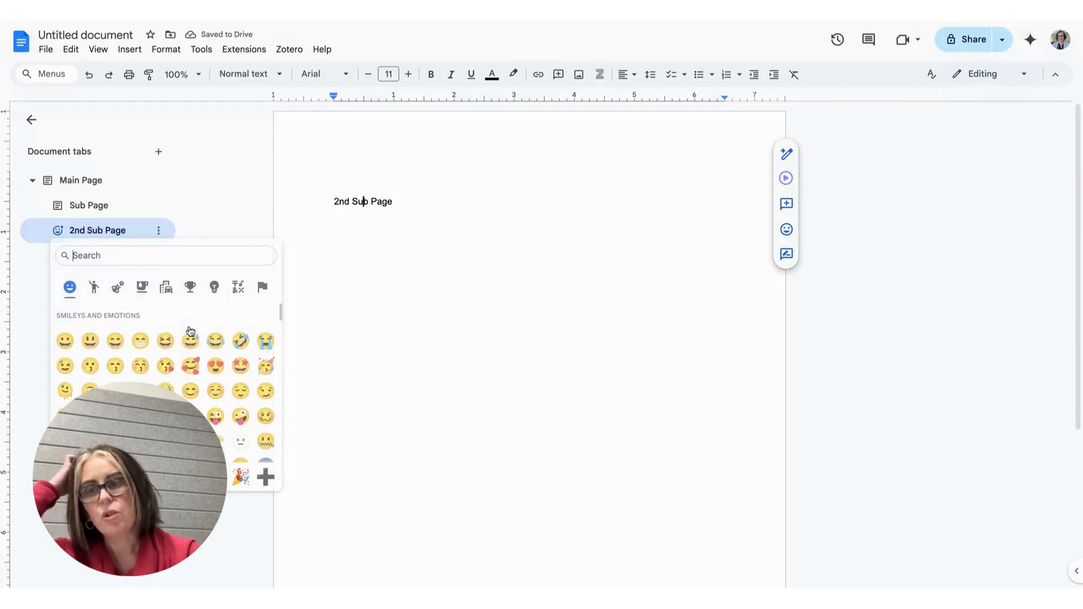
click(72, 346)
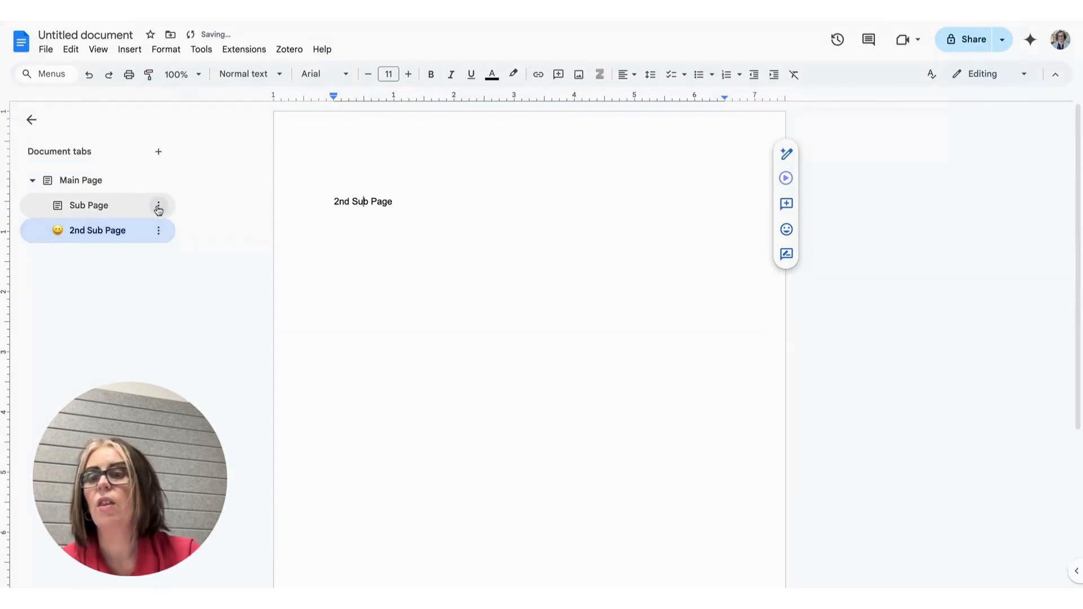
- Search the emojis for "cac" and set the cactus as the icon of the Sub Page tab
click(159, 208)
click(194, 308)
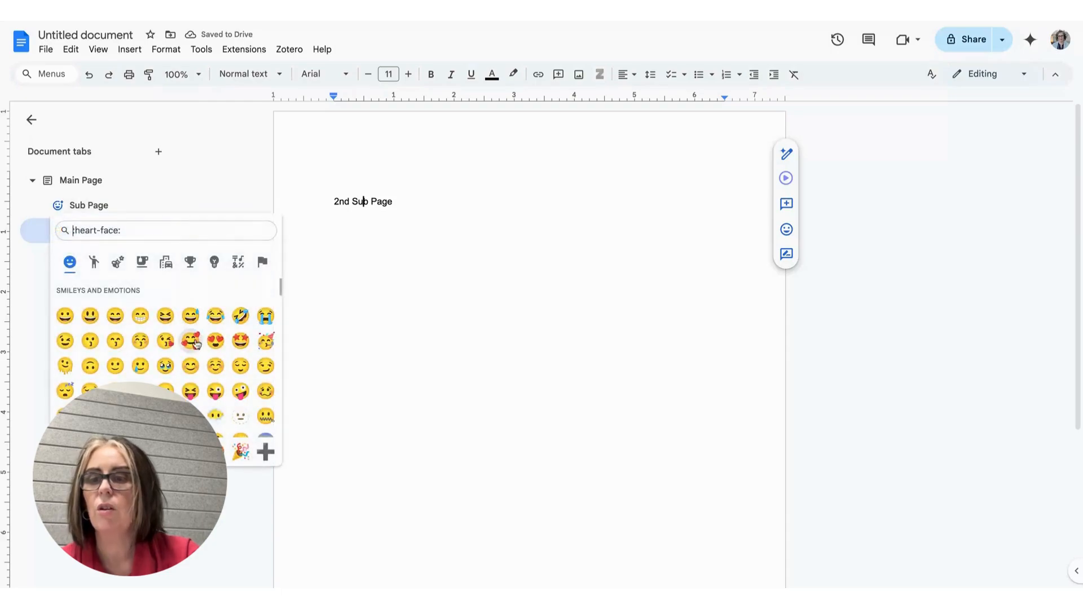
text(cac)
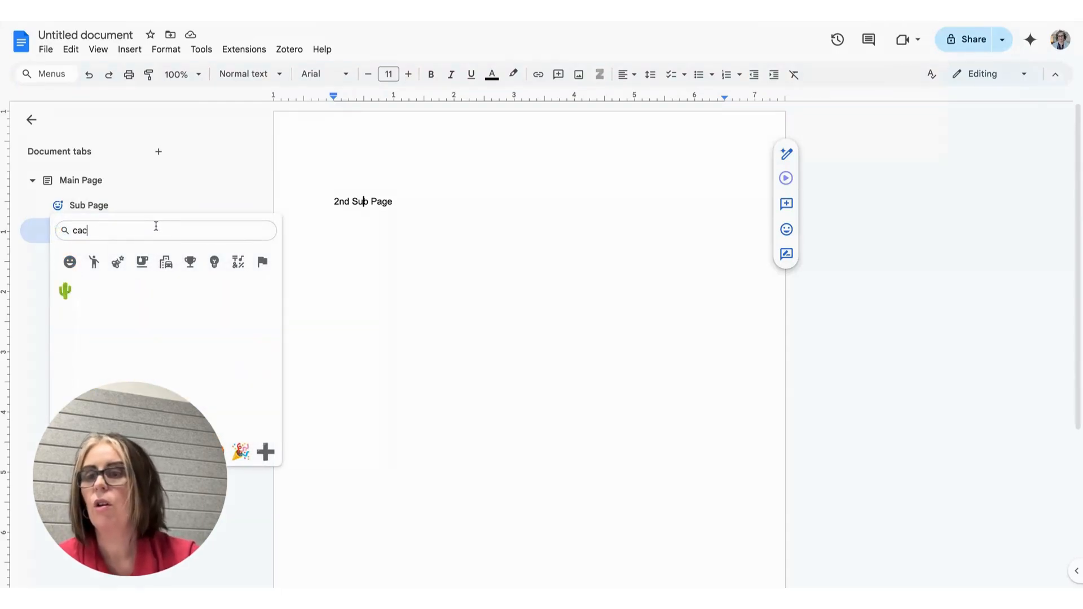
click(64, 291)
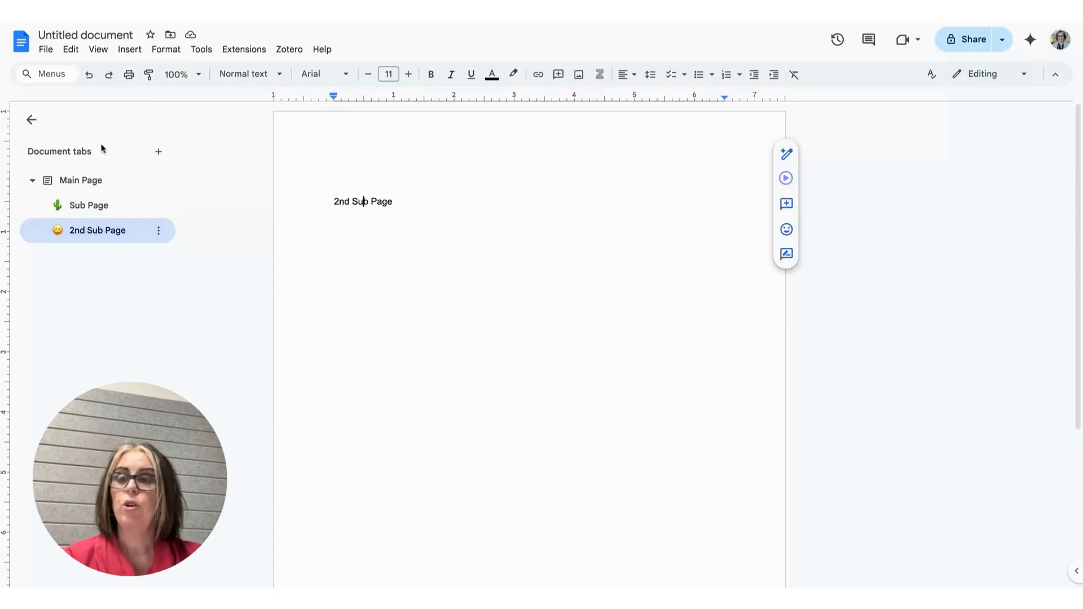
- Hide the list of document tabs and show it again
click(31, 119)
click(38, 123)
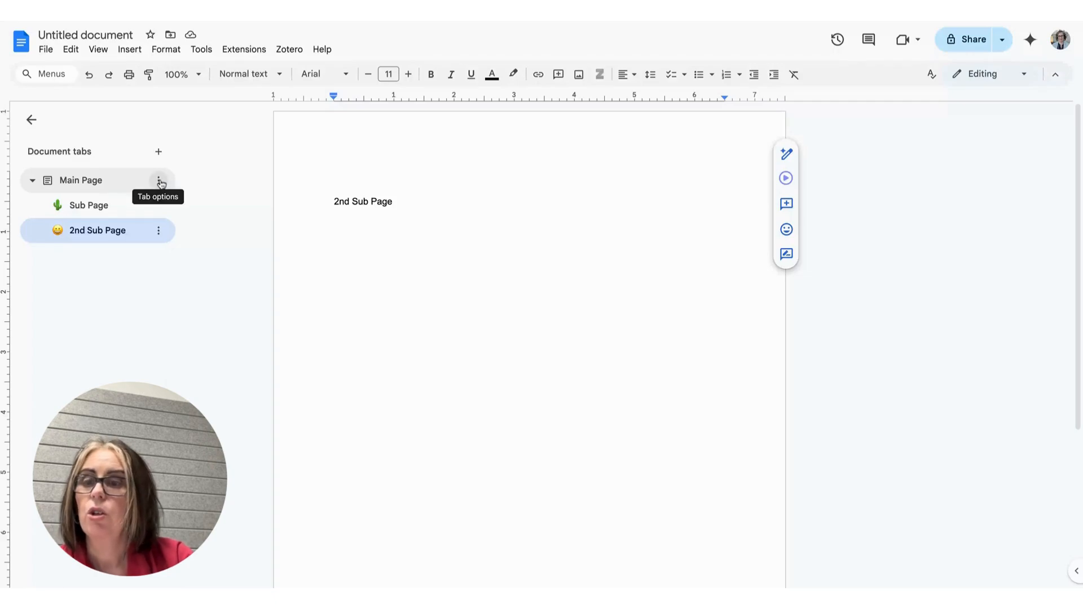
- Switch to the Main Page tab and show its outline in the tab list
click(160, 182)
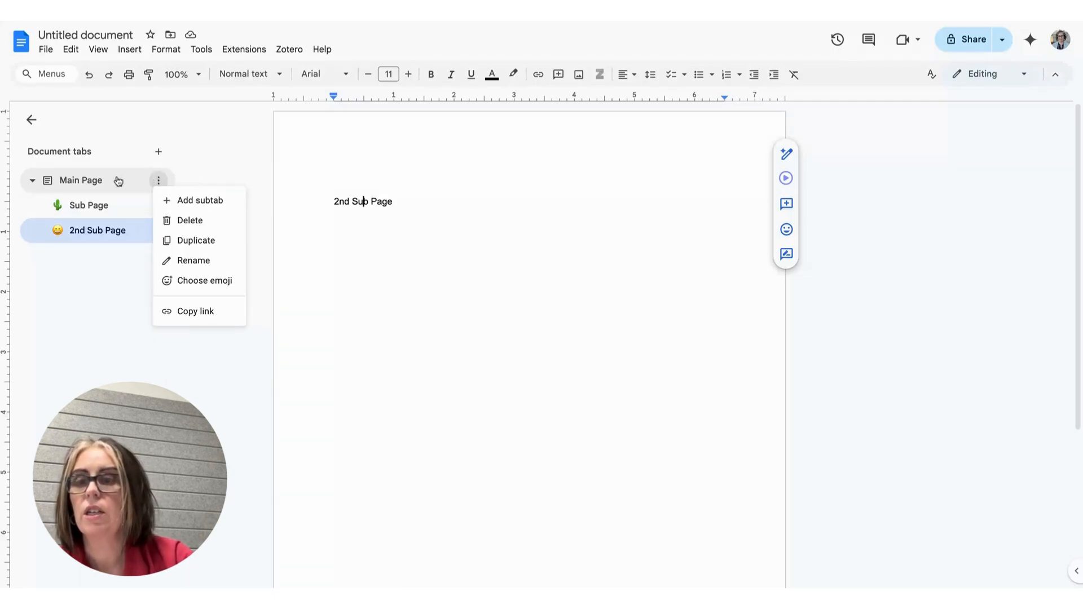
click(118, 180)
click(159, 180)
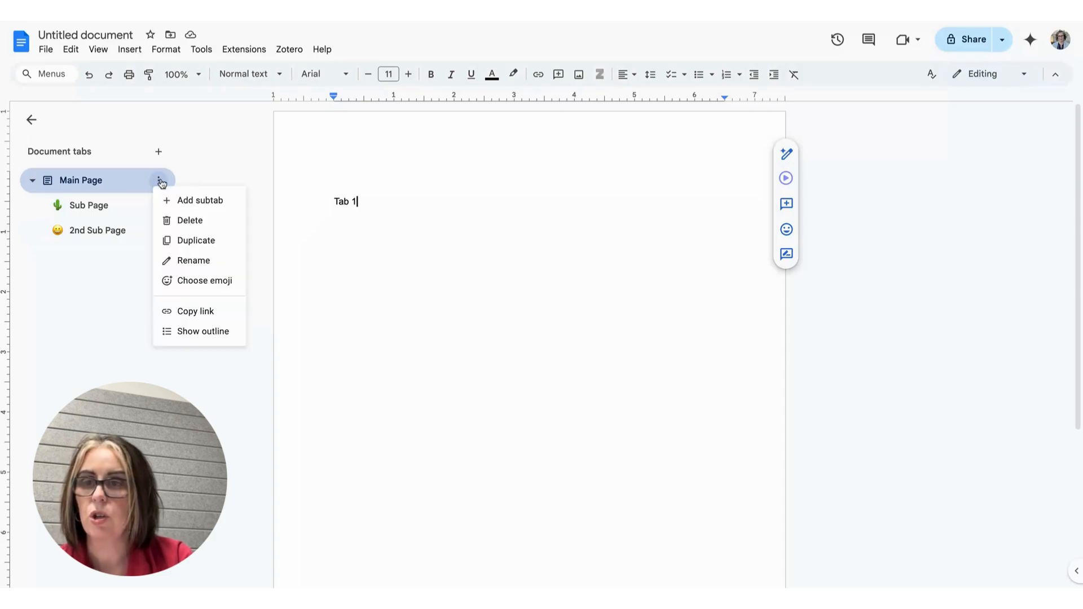
click(123, 183)
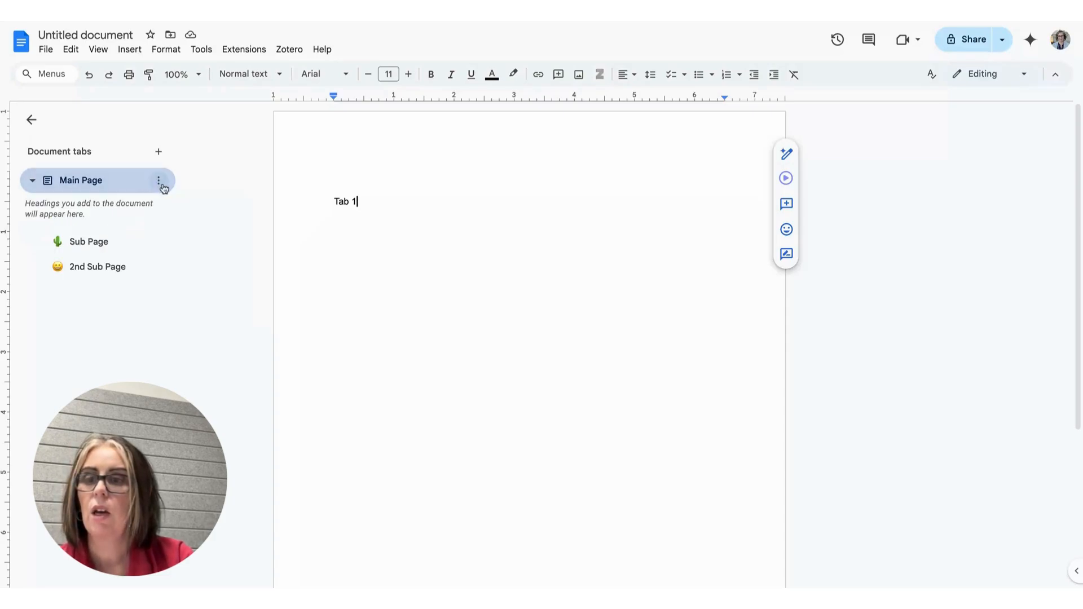
click(109, 183)
click(164, 179)
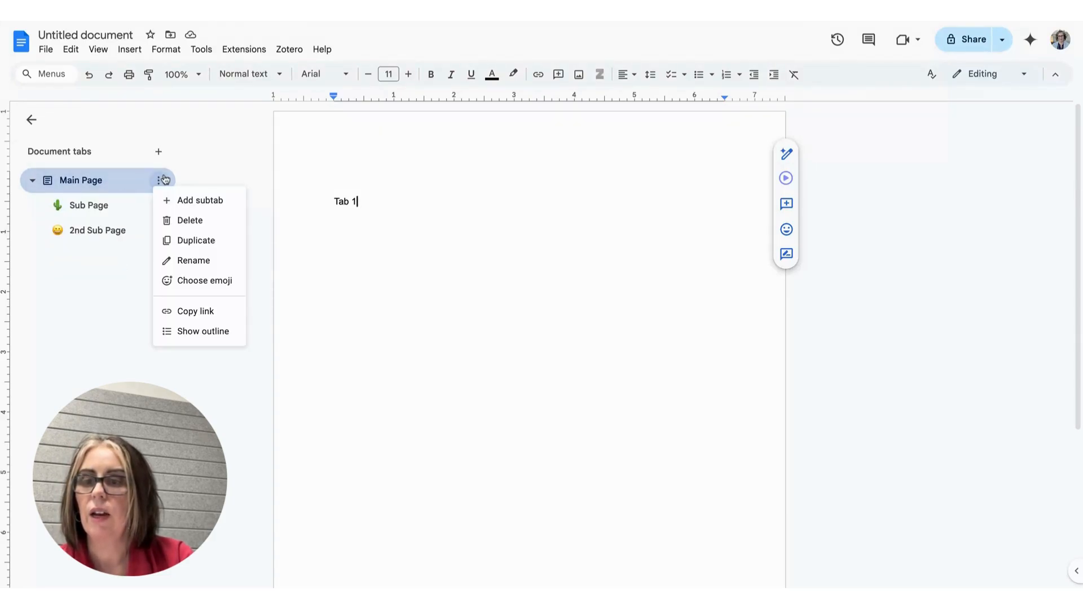
click(174, 332)
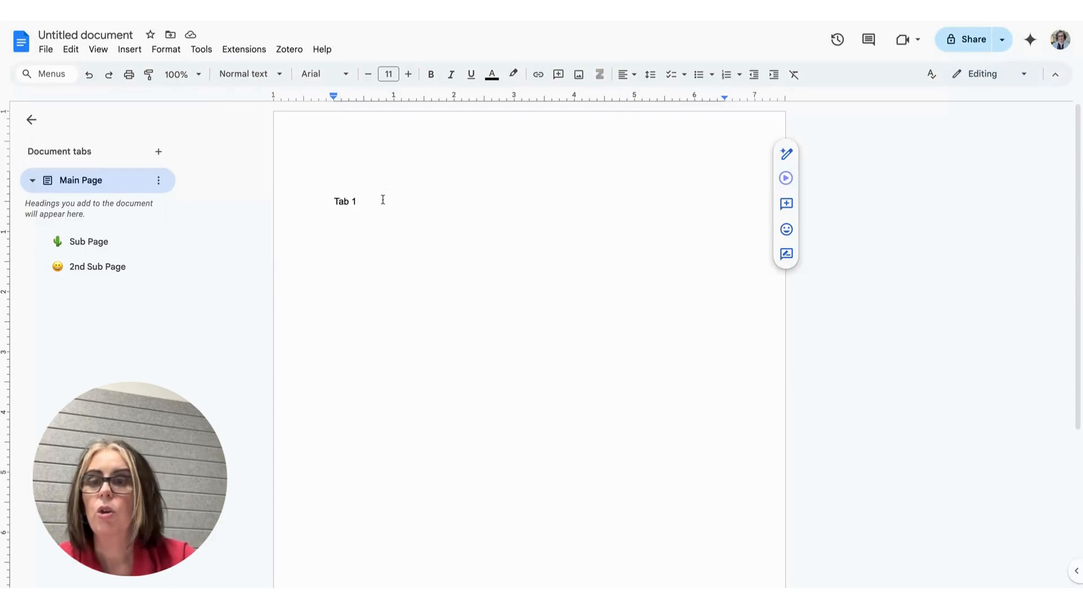
- Replace the text "Tab 1" on Main Page with "Main Page Title"
drag(358, 202, 327, 203)
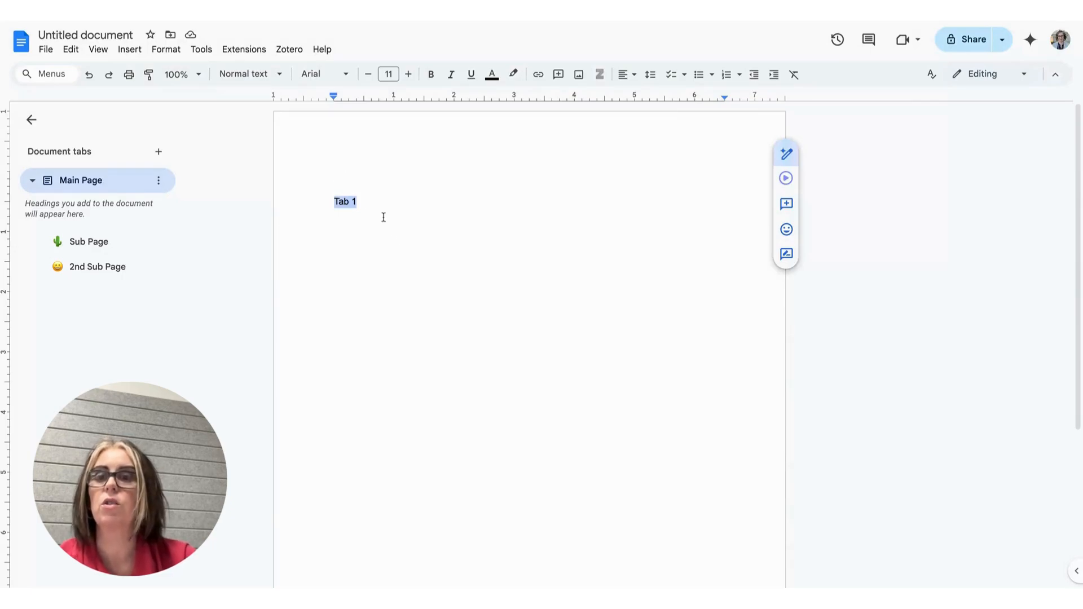
text(Main)
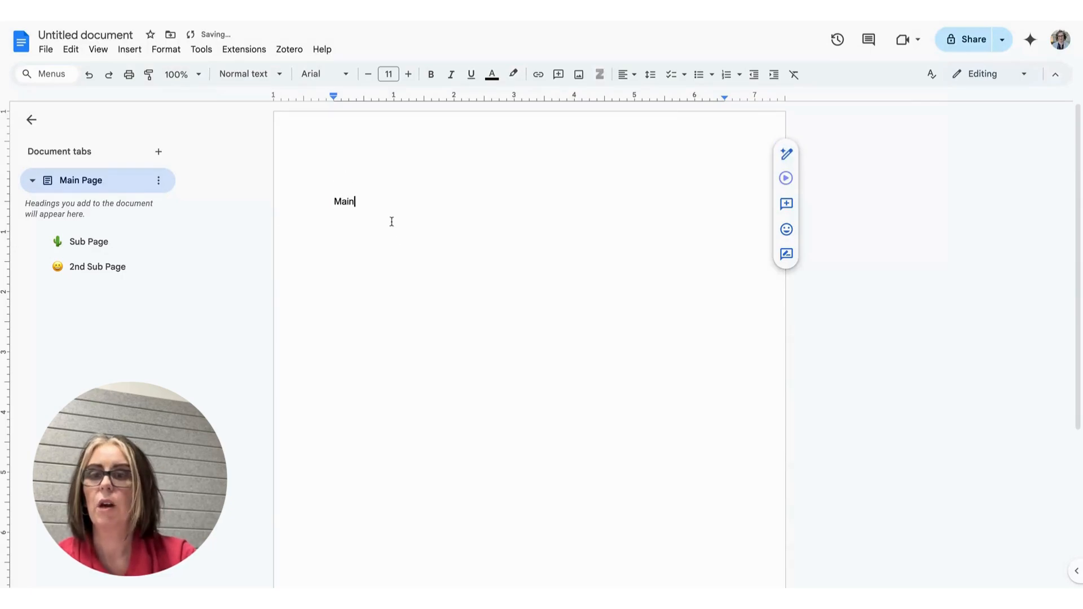
text( Page Titl)
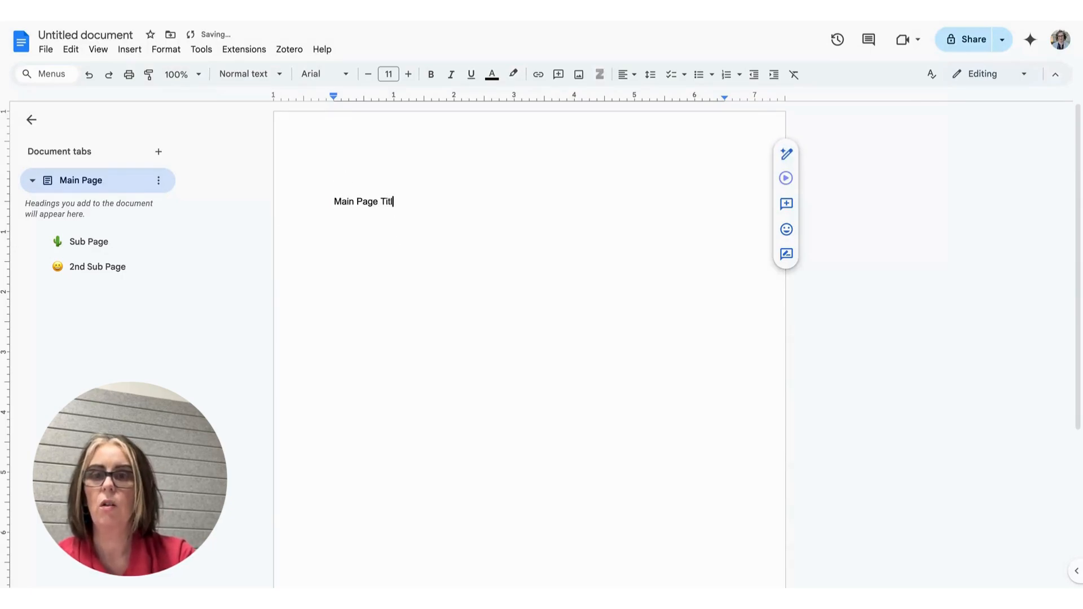
text(e)
- Apply the Title style to the "Main Page Title" line
double_click(368, 202)
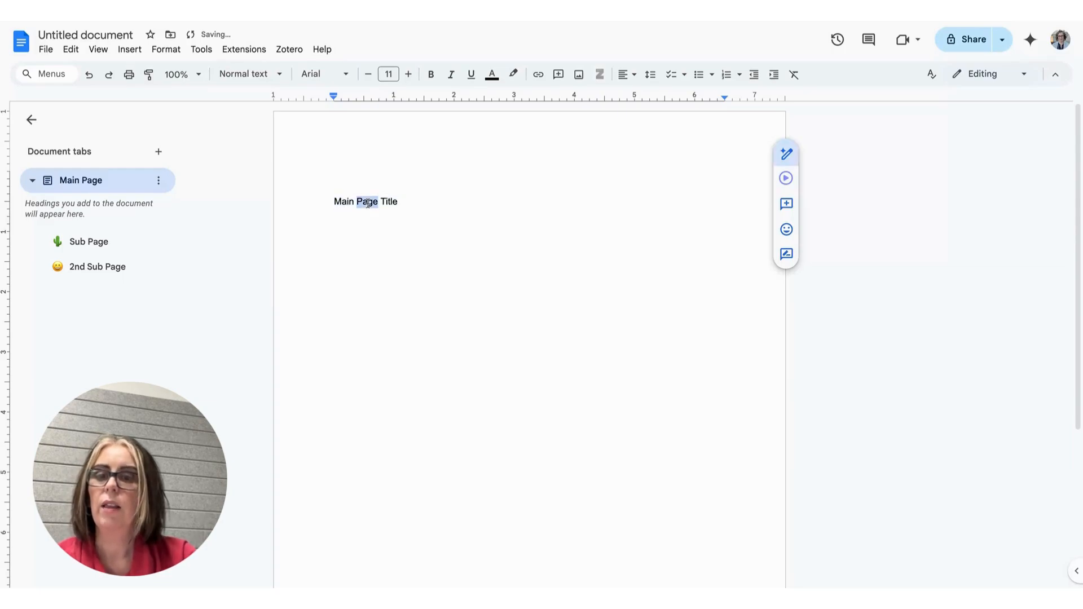
triple_click(368, 202)
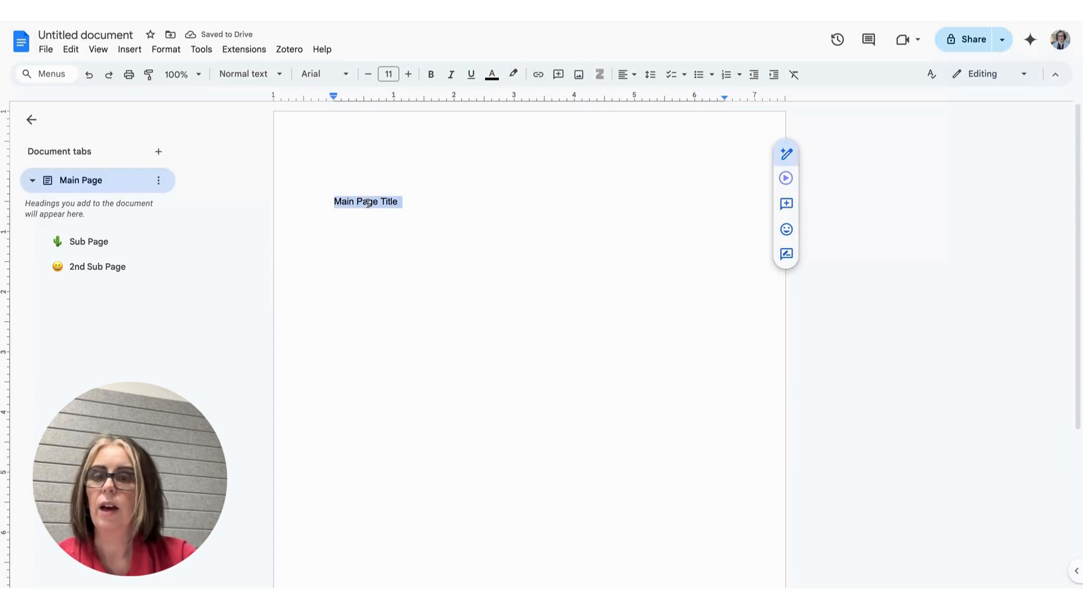
click(280, 73)
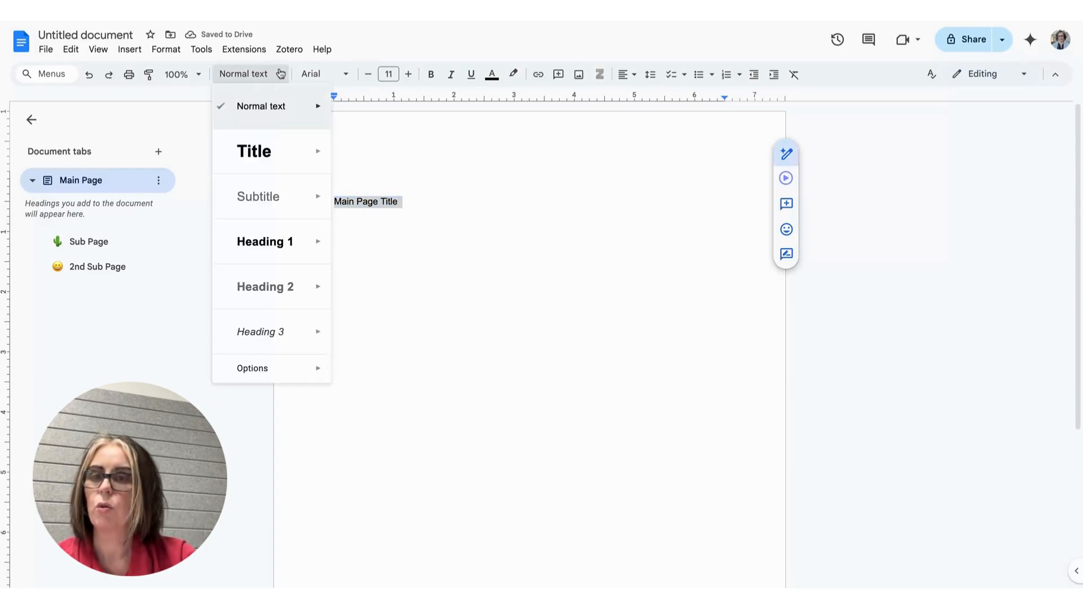
click(275, 151)
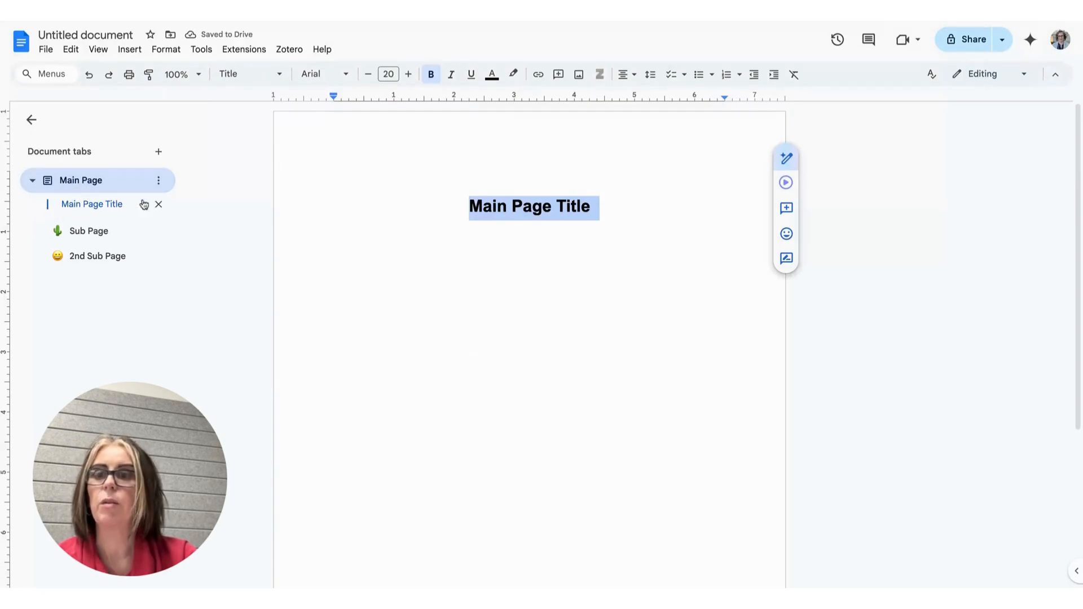
- Hide the outline of the Main Page tab and show it again
click(158, 179)
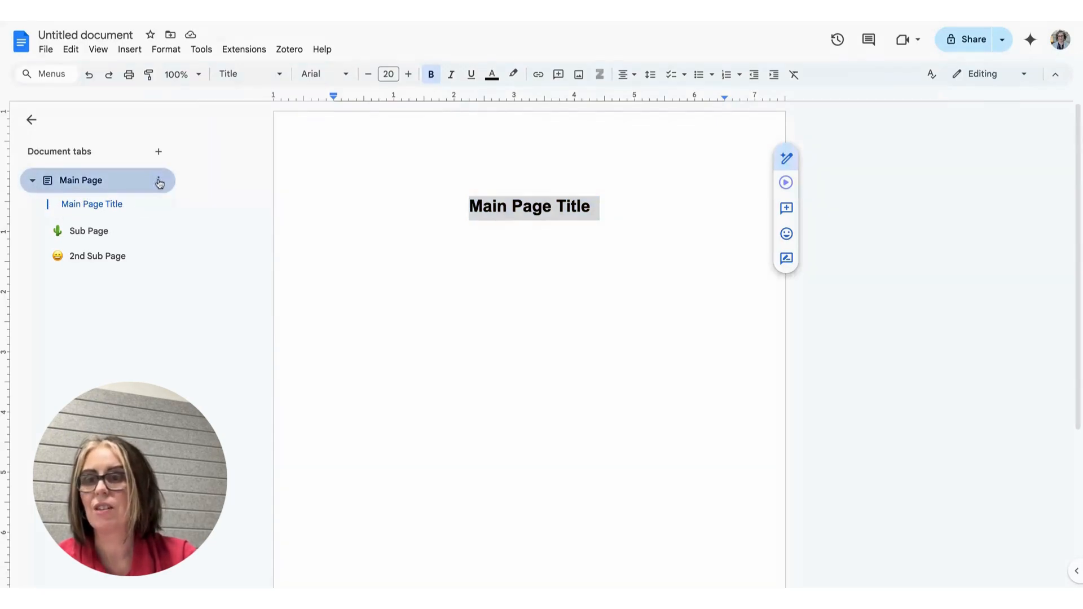
click(159, 182)
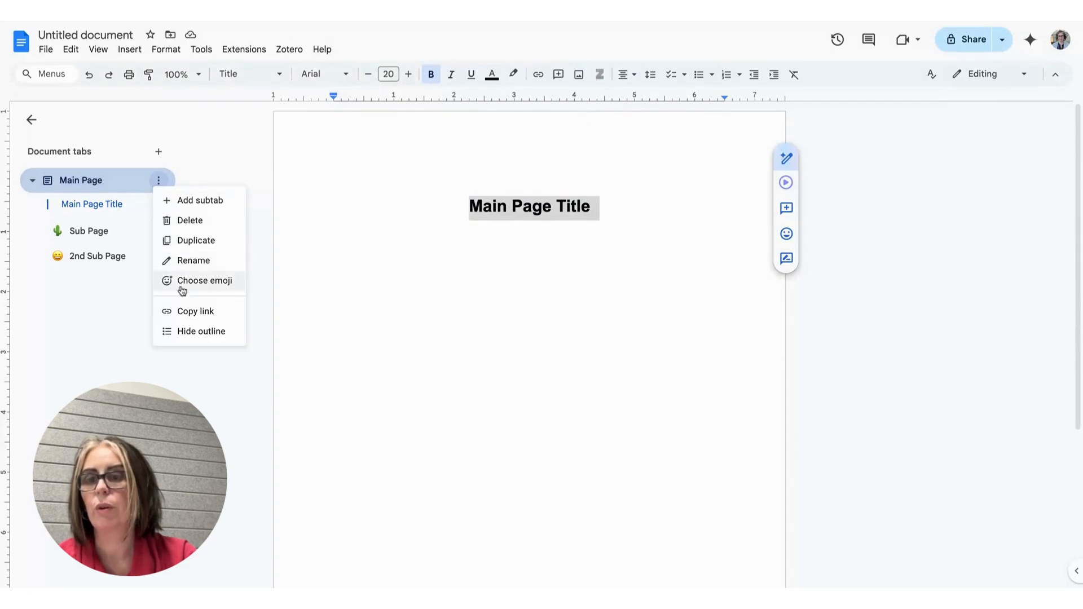
click(186, 331)
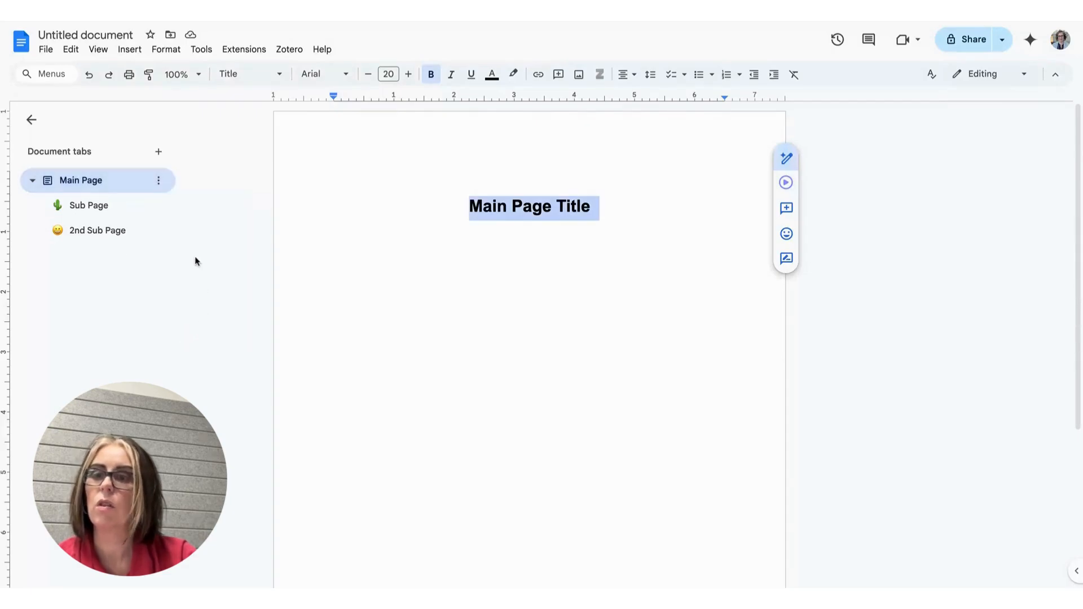
click(159, 181)
click(190, 331)
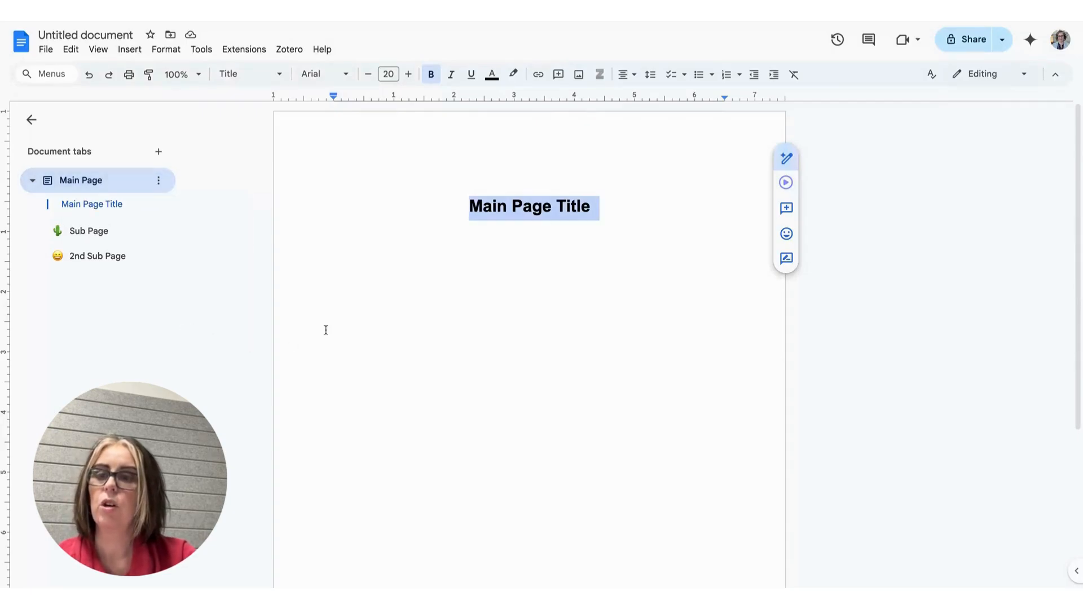
- Add three lines below the title reading "Heading 1", "Heading 2" and "Heading 3"
click(626, 206)
key(Return)
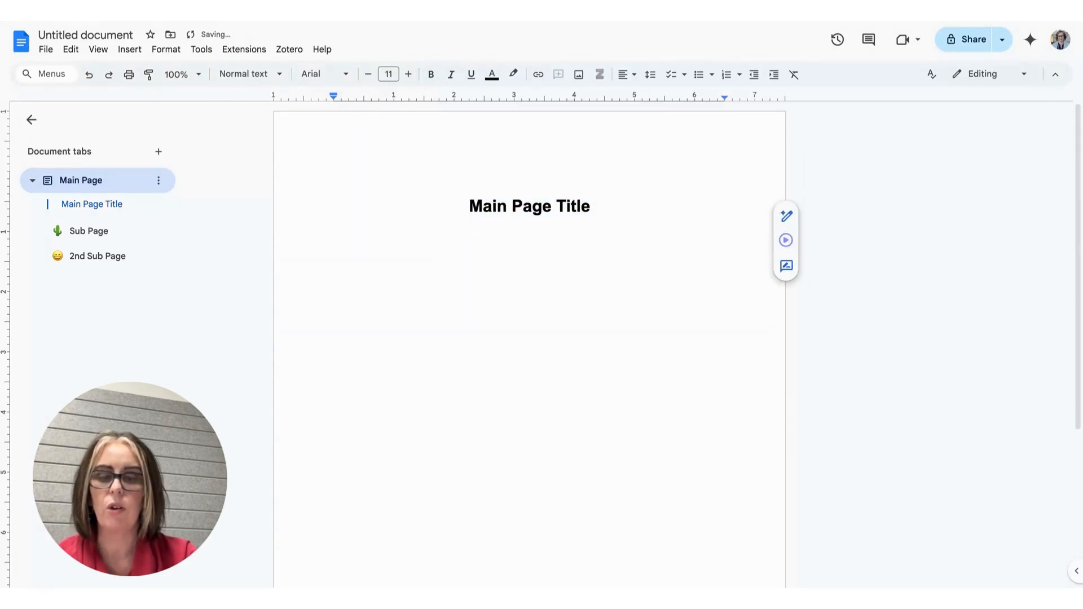
text(Heading )
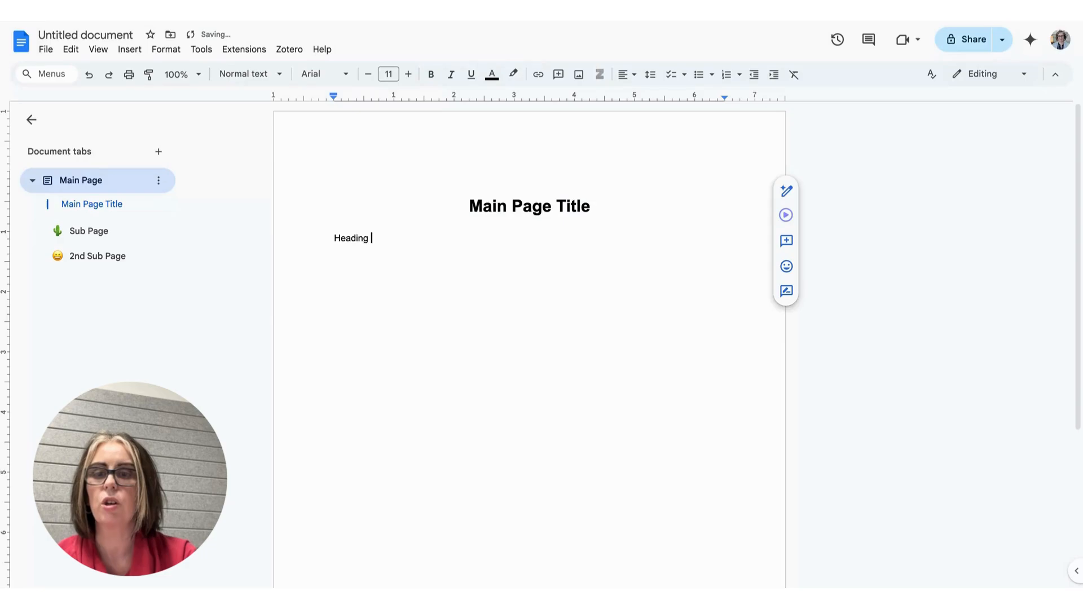
text(1)
key(Return)
text(Heading )
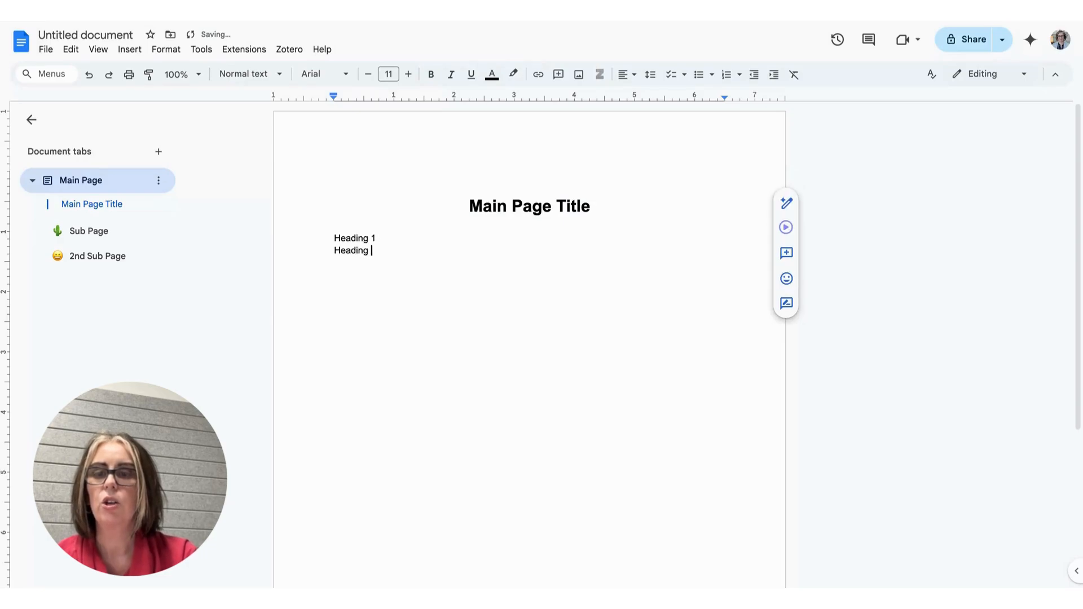
text(2)
key(Return)
text(Heading 3)
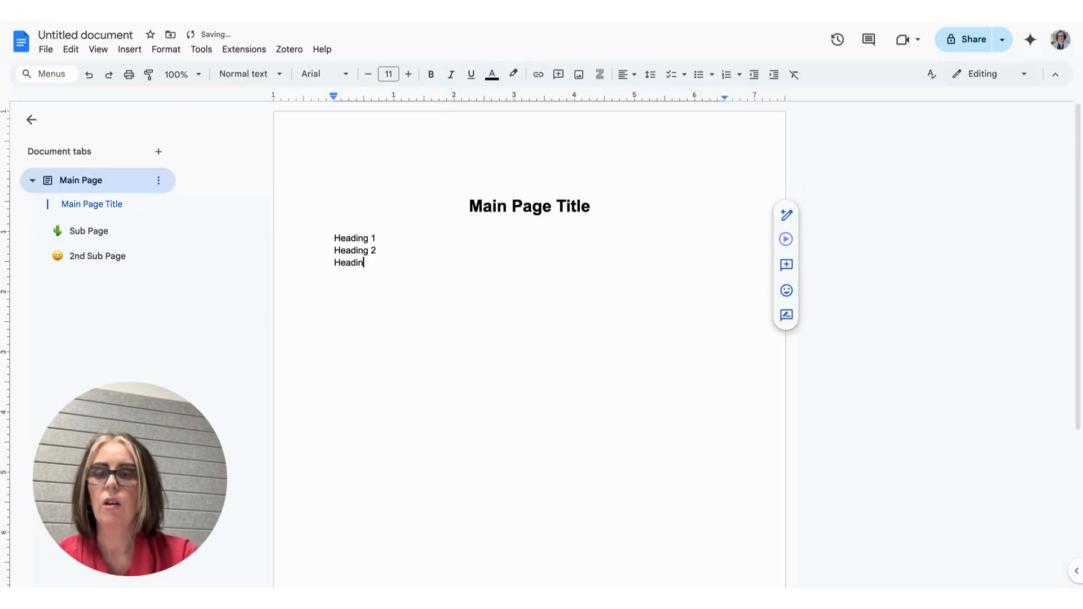
- Apply the Heading 1, Heading 2 and Heading 3 styles to the lines of the same names below the title
triple_click(353, 234)
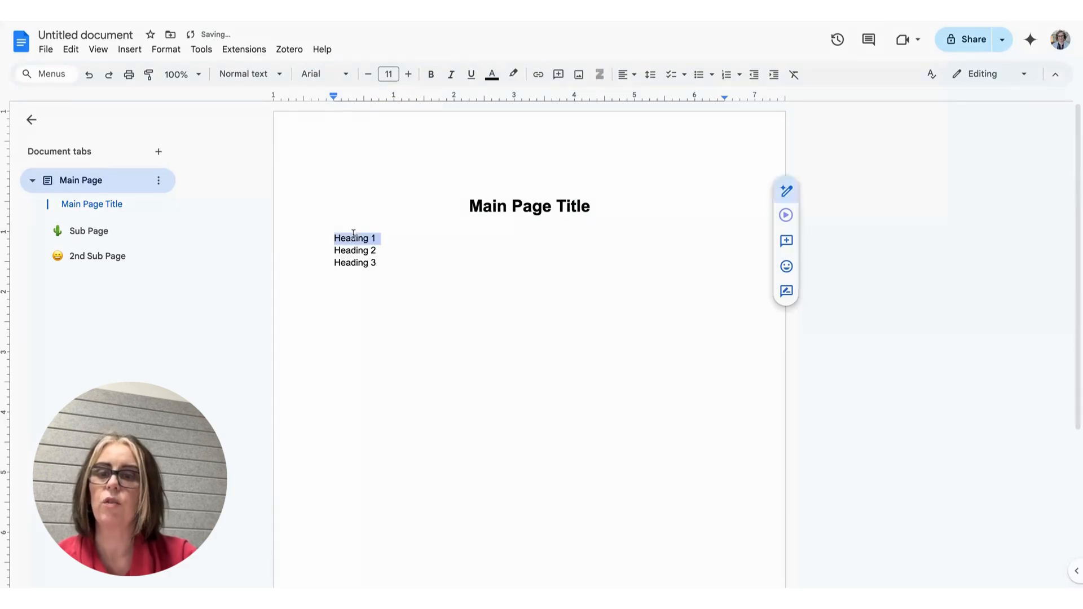
click(251, 79)
click(265, 241)
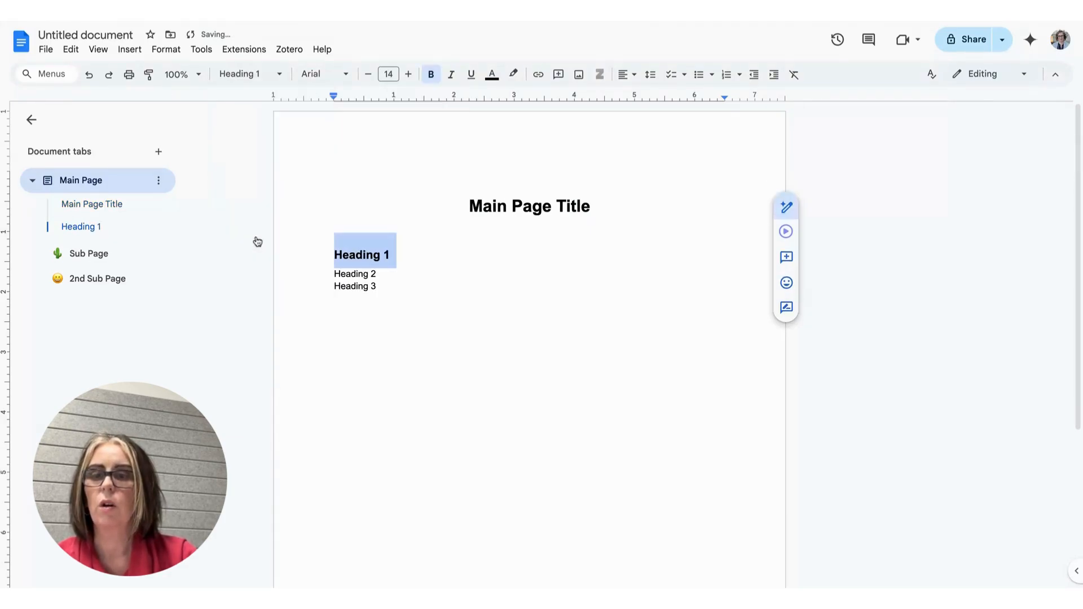
triple_click(339, 274)
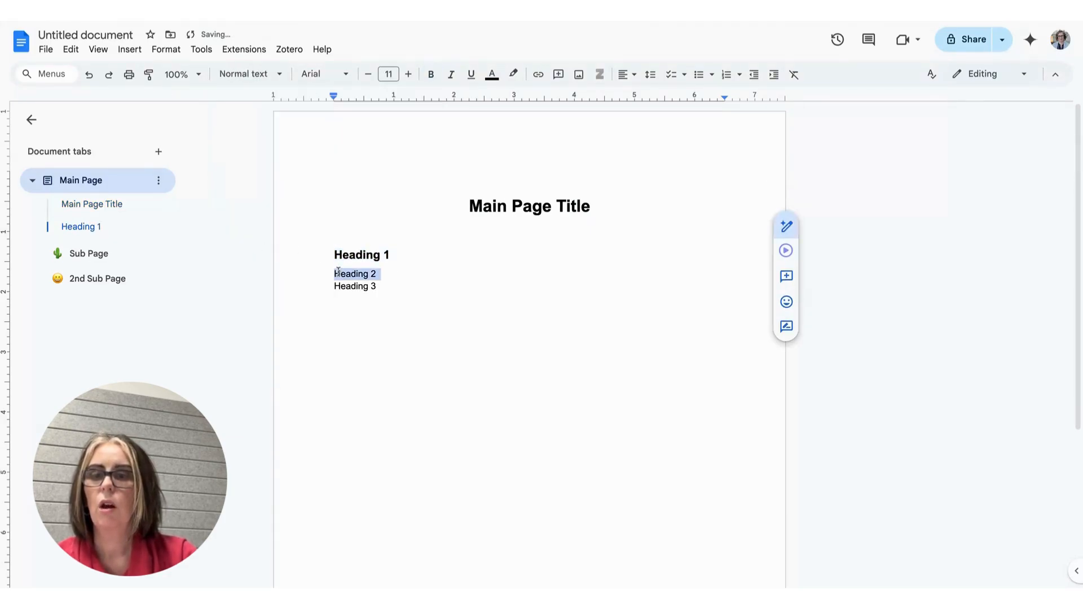
click(249, 74)
mouse_move(247, 125)
click(265, 294)
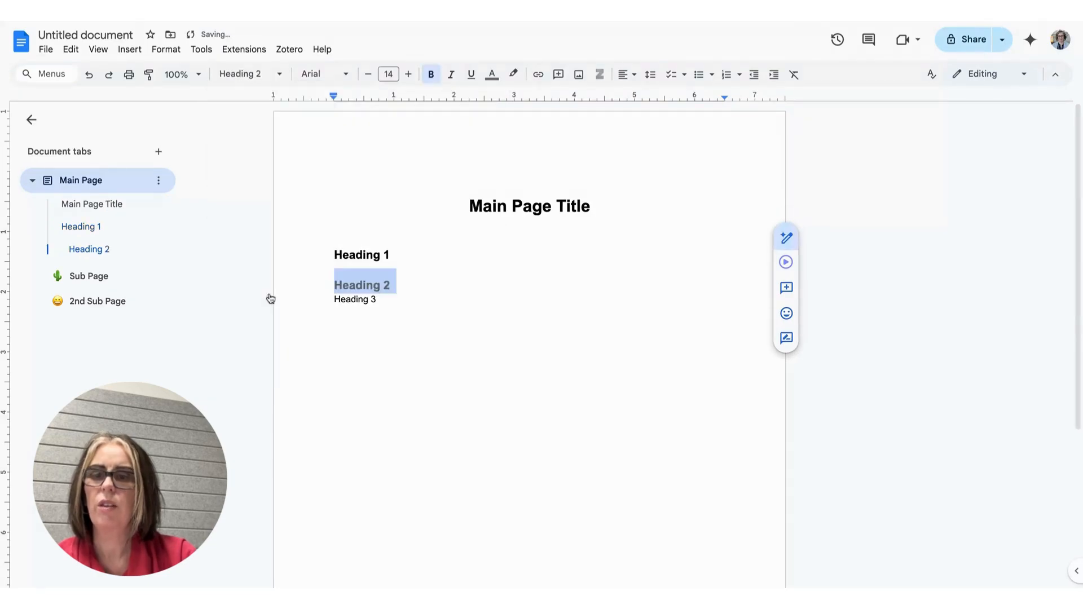
triple_click(355, 301)
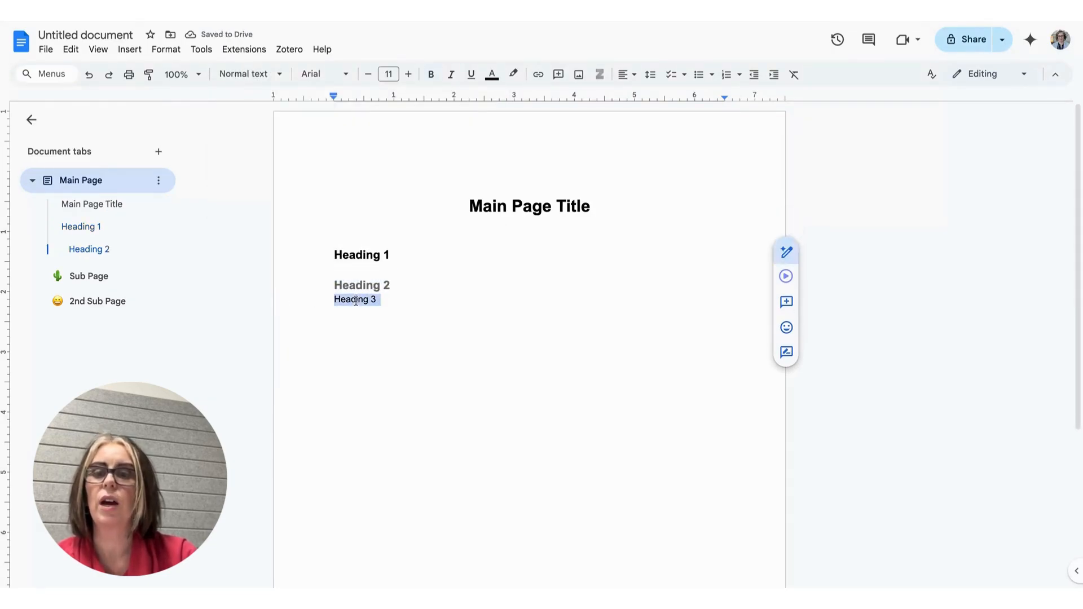
click(271, 75)
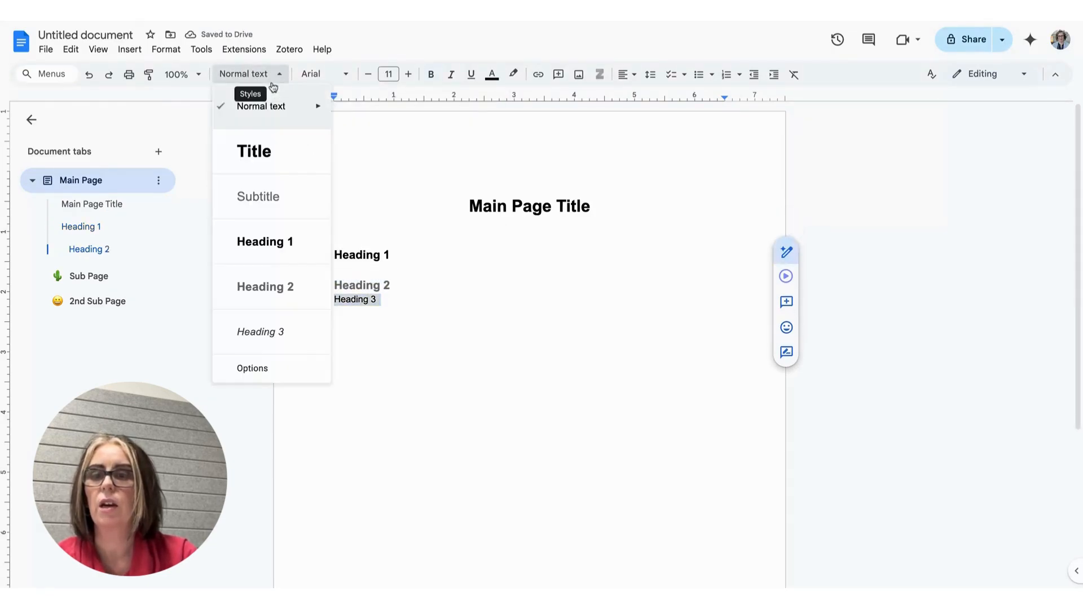
click(273, 348)
- Insert a line reading "Normal text" directly below the "Heading 1" line
click(399, 252)
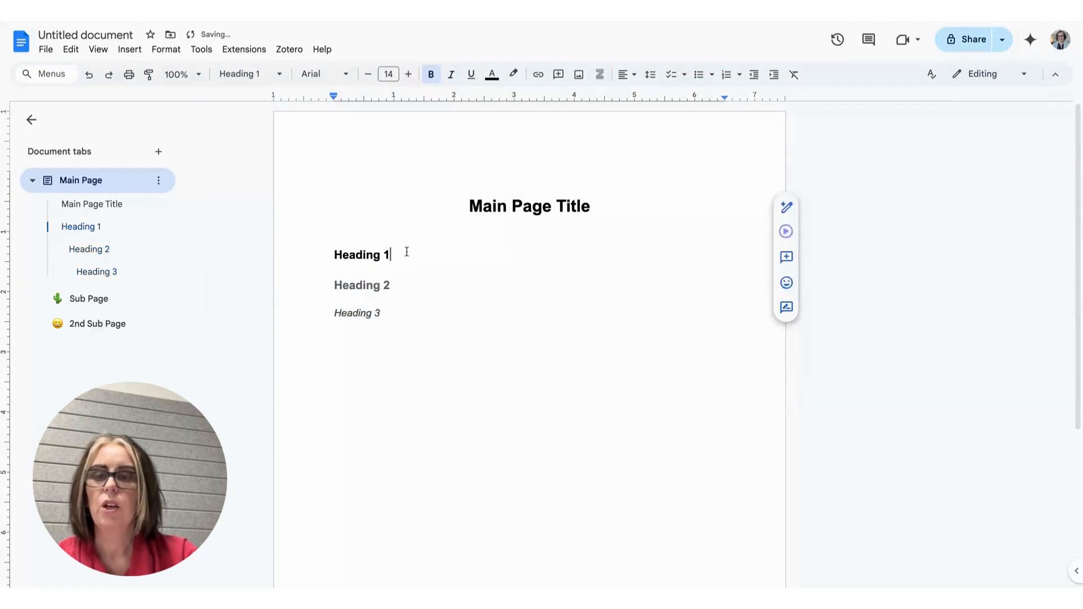
key(Return)
text(Normal text)
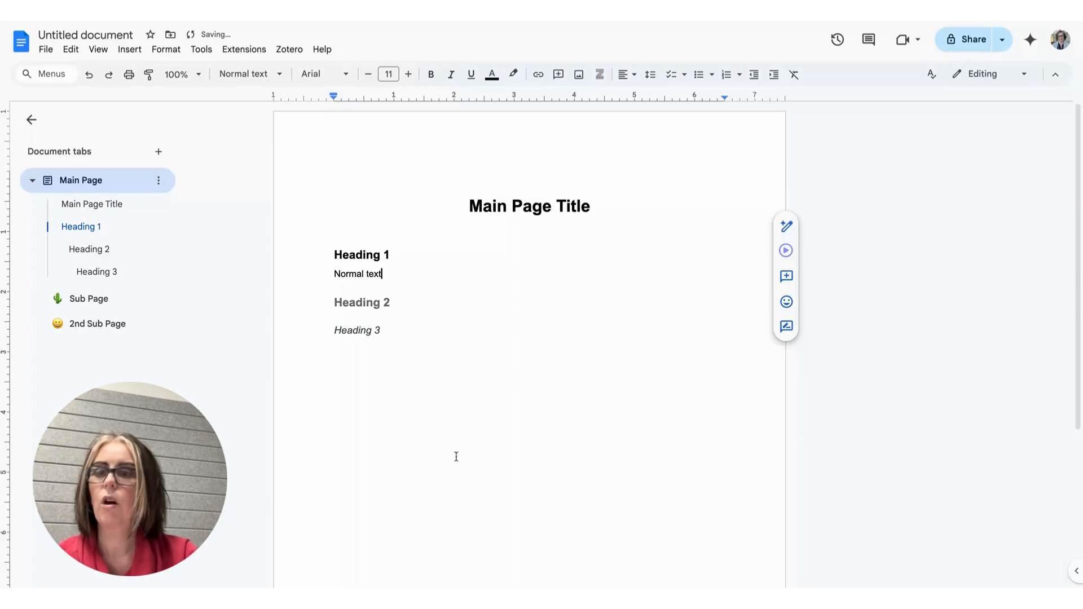
- Copy the lines from "Heading 1" through "Heading 3" on the Main Page tab and replace the Sub Page tab's content with them
click(538, 343)
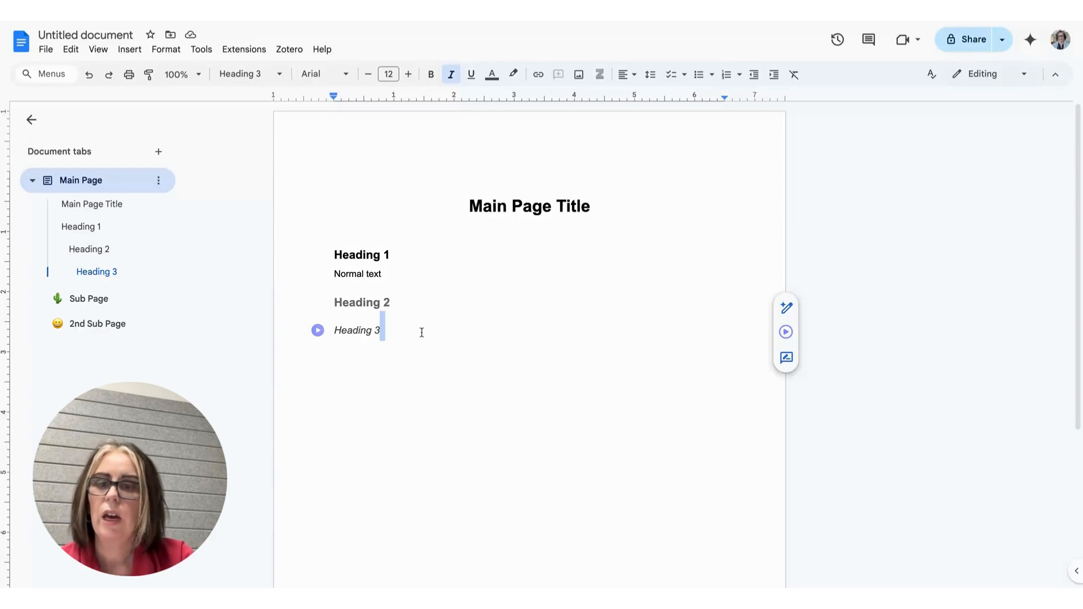
drag(430, 337, 326, 247)
key(ctrl+c)
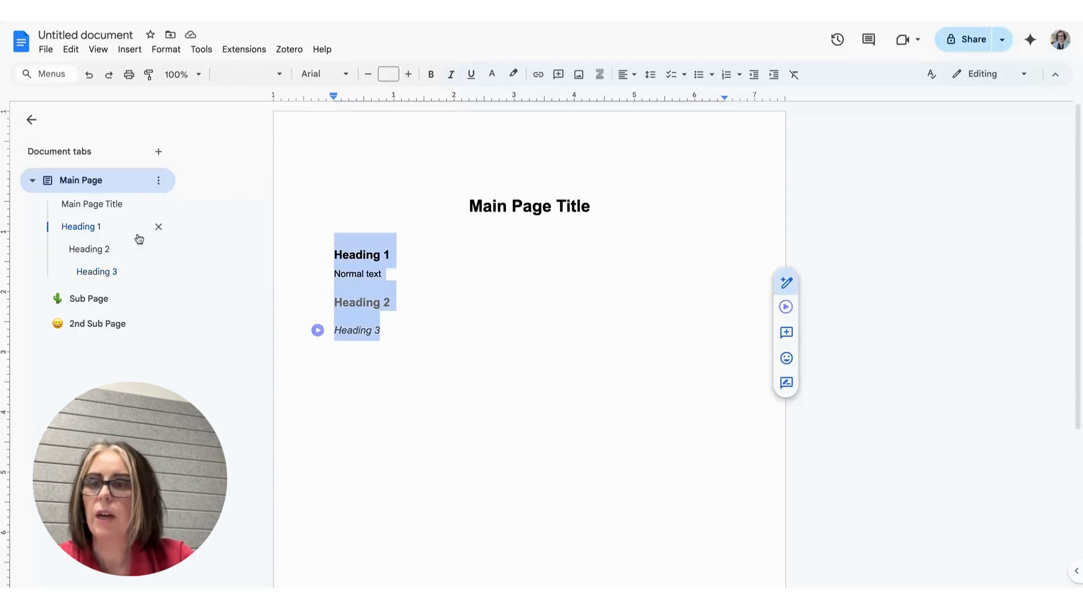
click(97, 306)
key(ctrl+a)
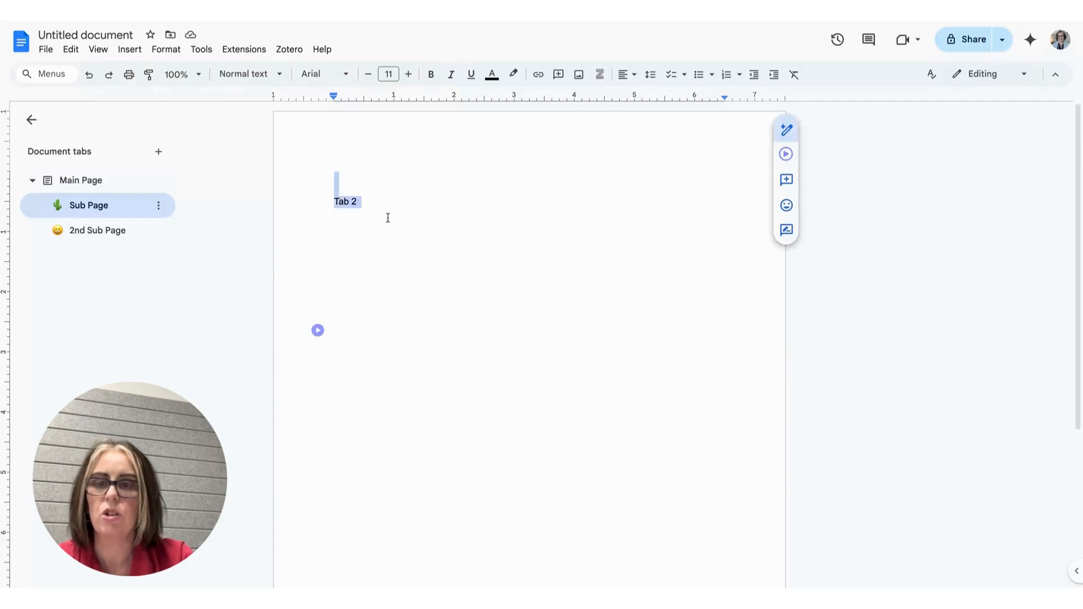
key(ctrl+v)
- Change the Sub Page tab's first heading to "Sub Page 1 Heading 1" and show that tab's outline
click(337, 196)
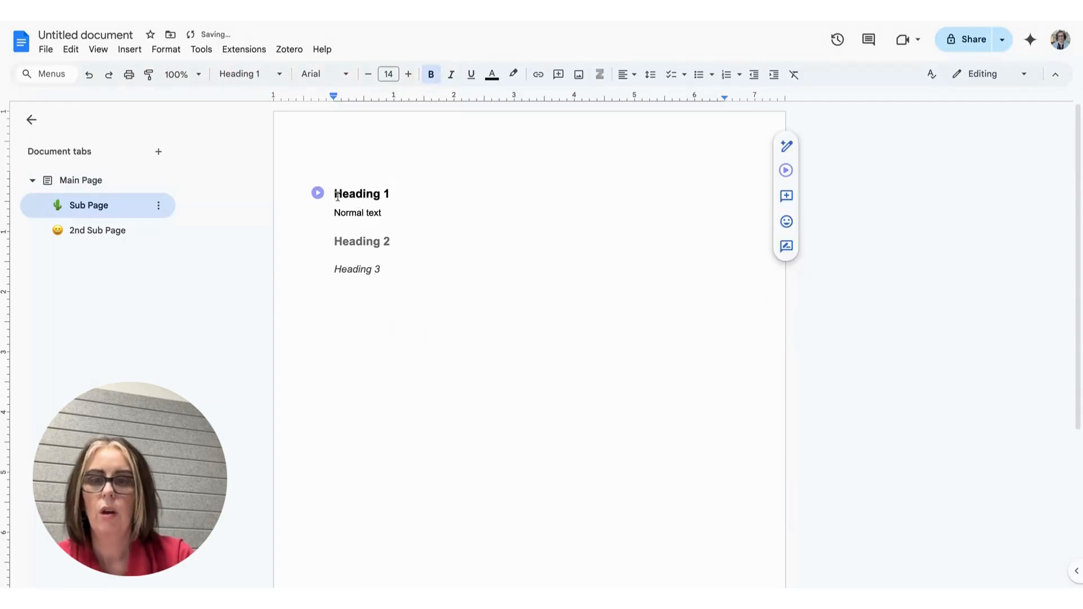
text(Sub Page 1)
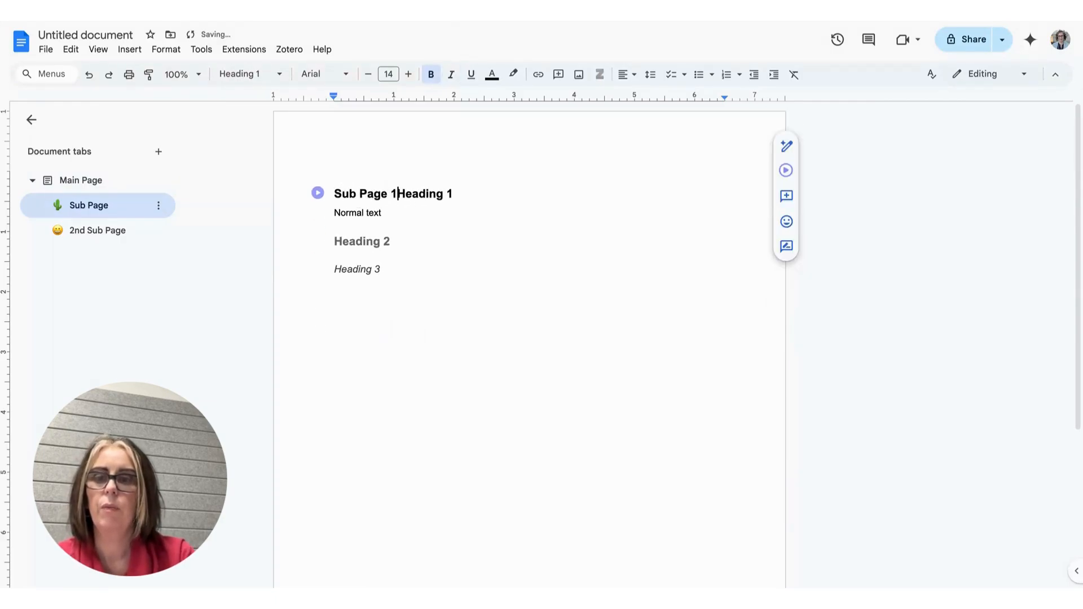
click(352, 269)
click(160, 206)
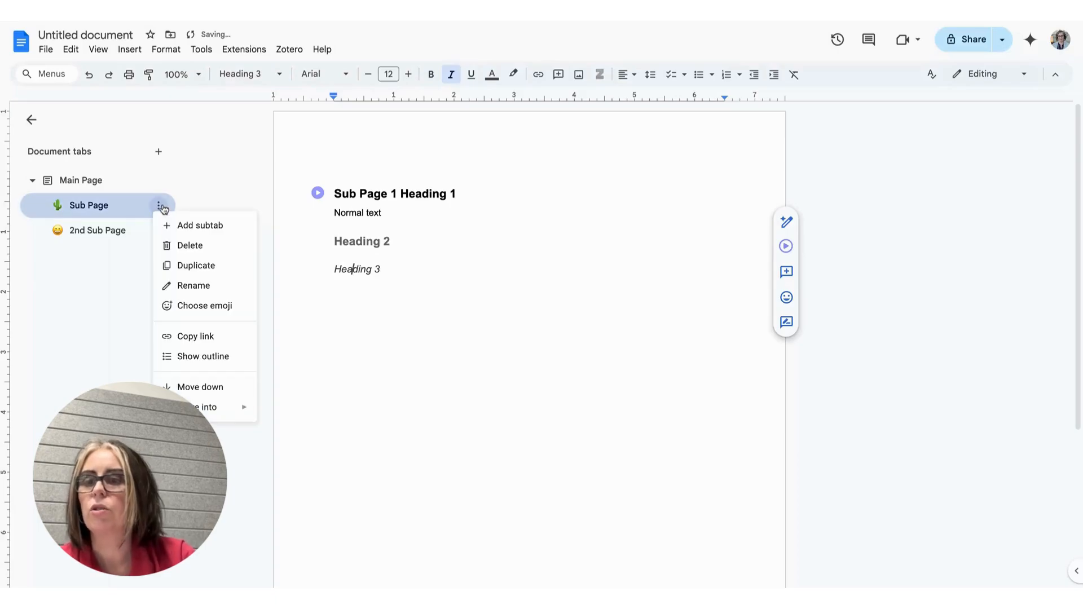
click(206, 364)
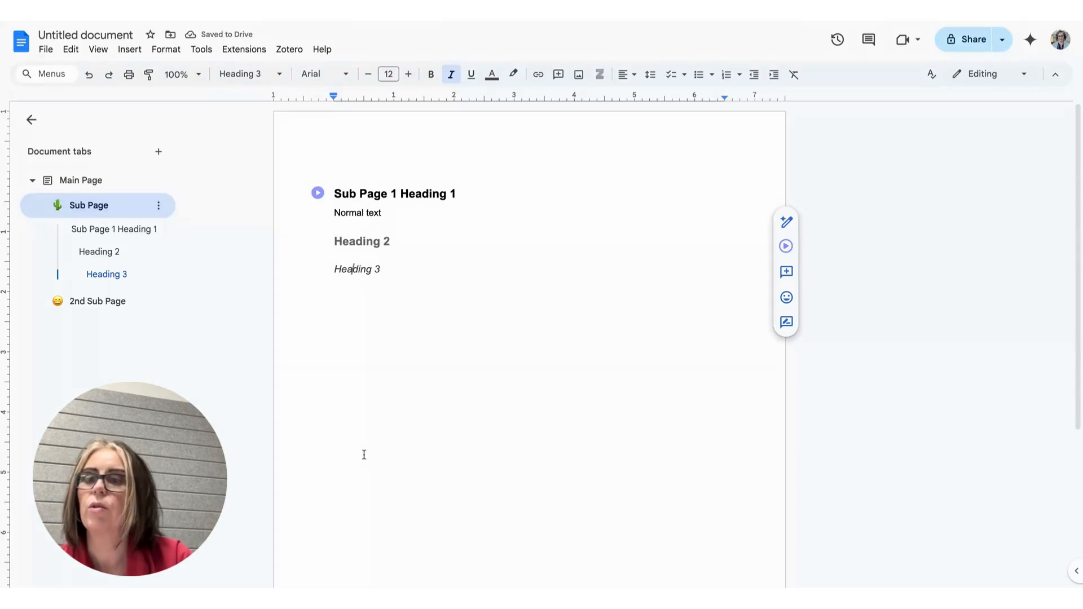
- Return to the Main Page tab, collapse and expand its subtabs, and show its outline
click(79, 180)
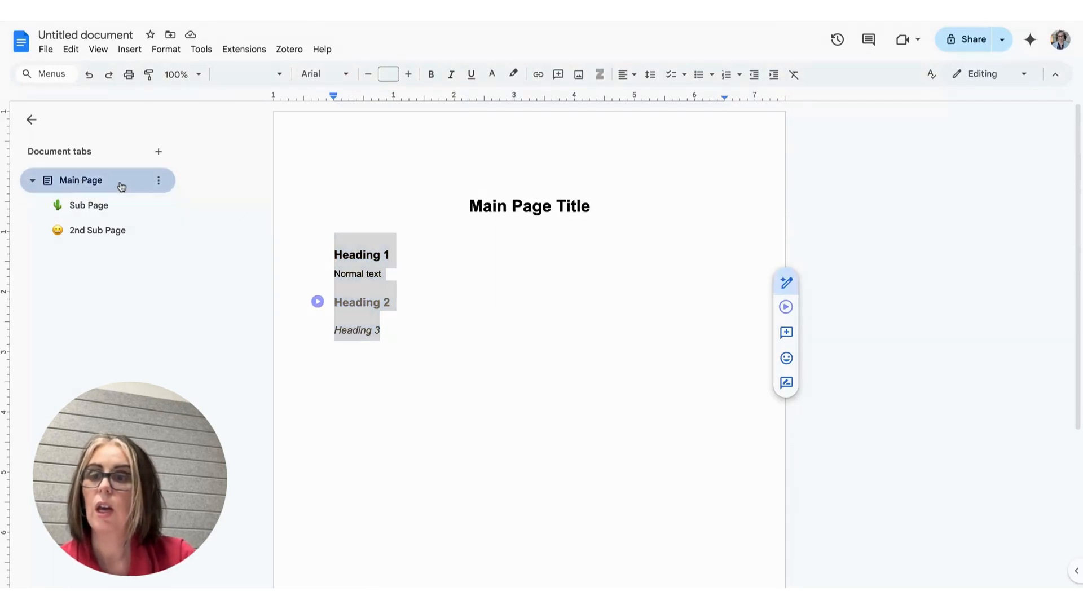
click(33, 182)
click(33, 181)
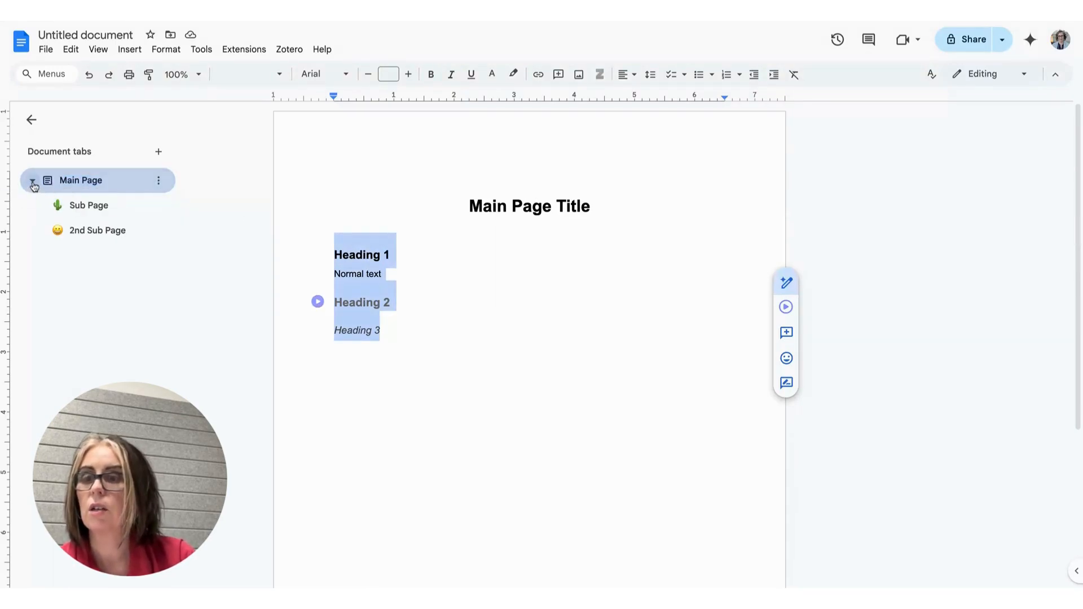
click(158, 181)
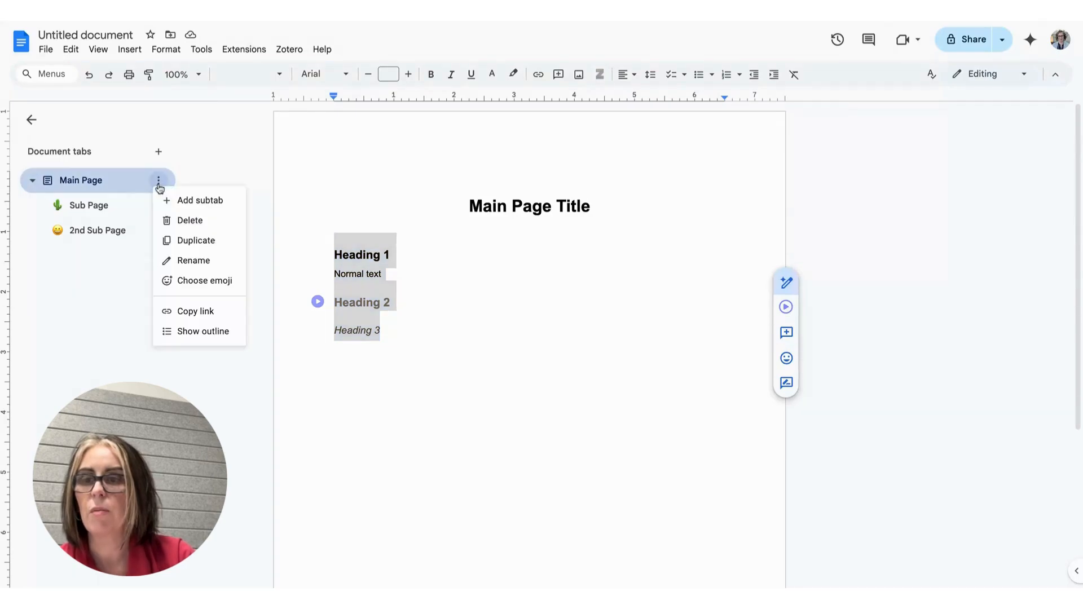
click(190, 333)
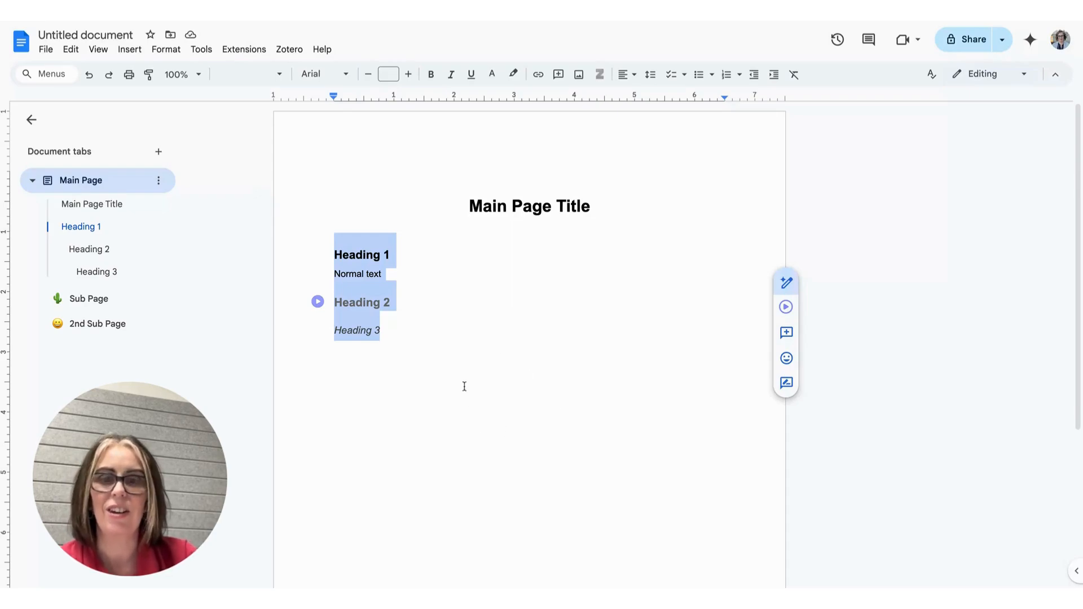
scroll(464, 386, down, 1)
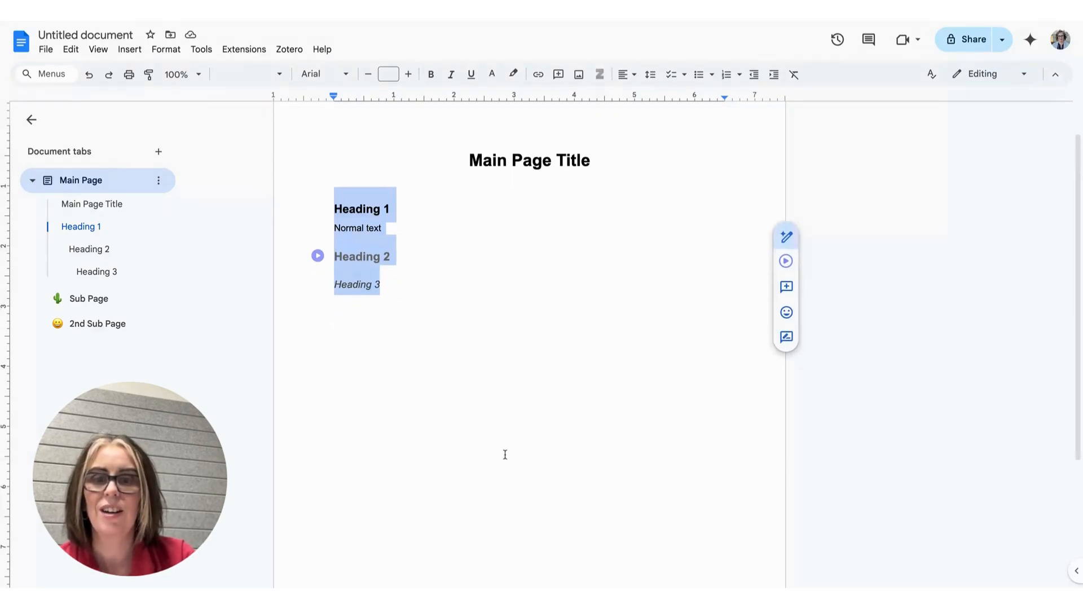
scroll(507, 455, up, 1)
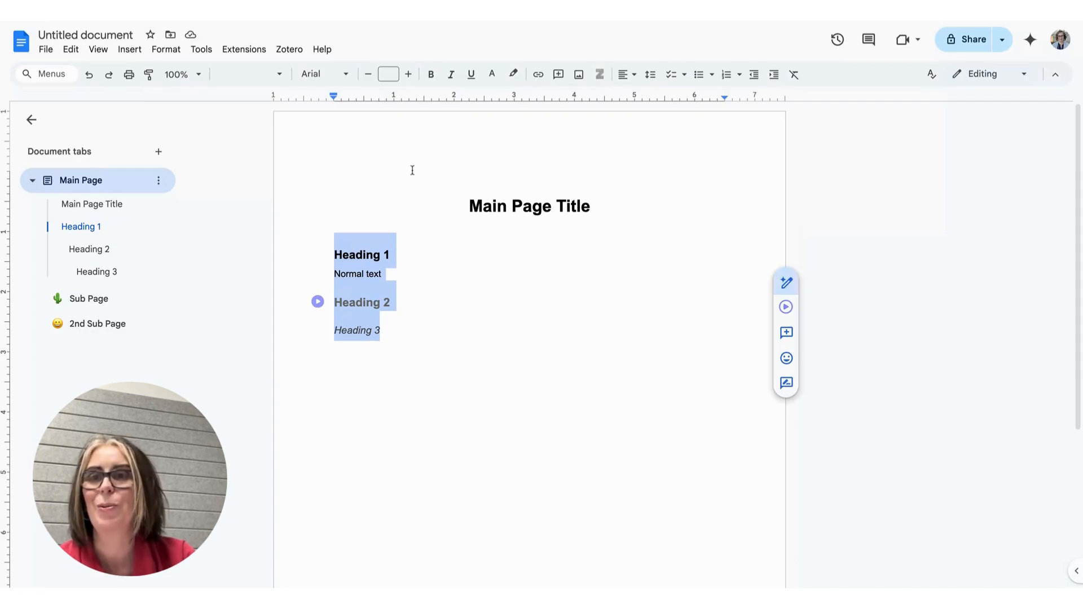
click(282, 21)
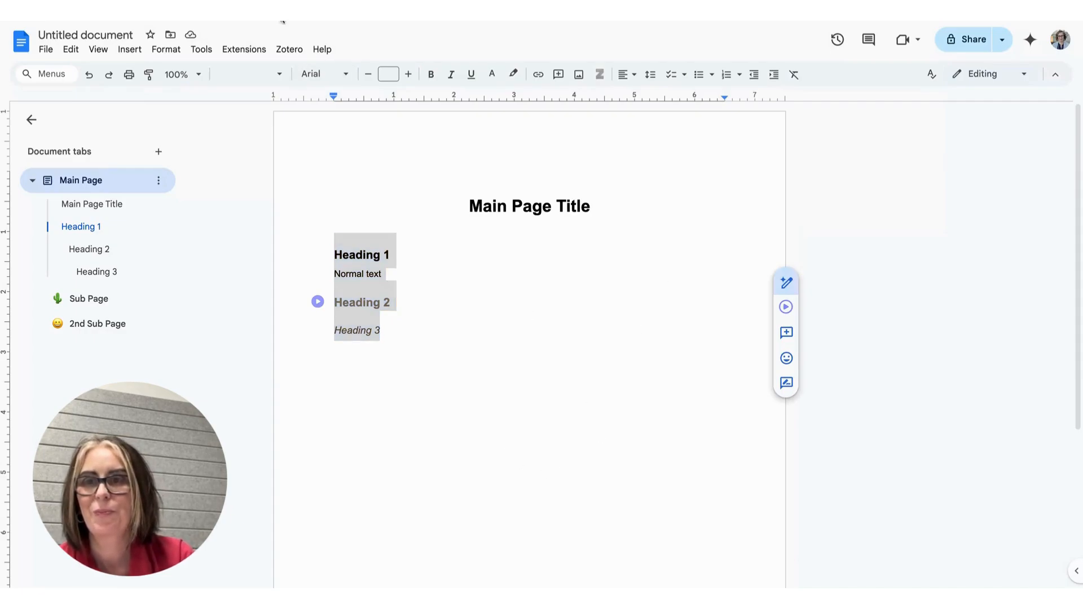